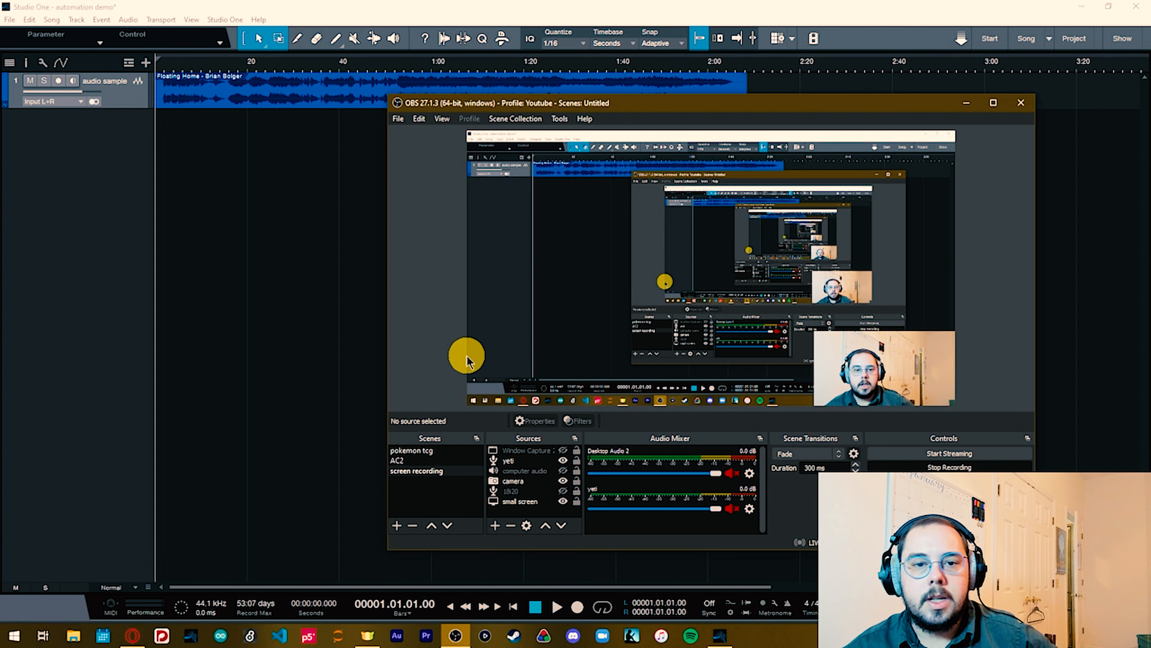
# - Minimize the OBS window, enlarge the audio sample track's height and display its Volume automation envelope
pyautogui.click(971, 103)
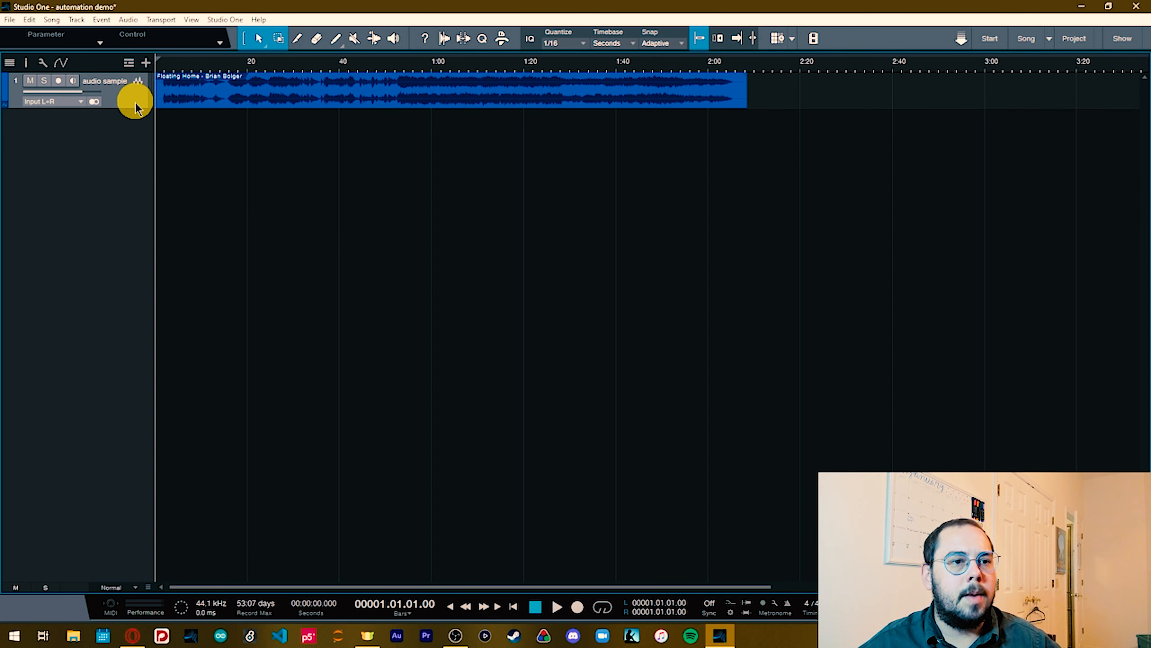
pyautogui.moveTo(127, 107); pyautogui.dragTo(128, 210)
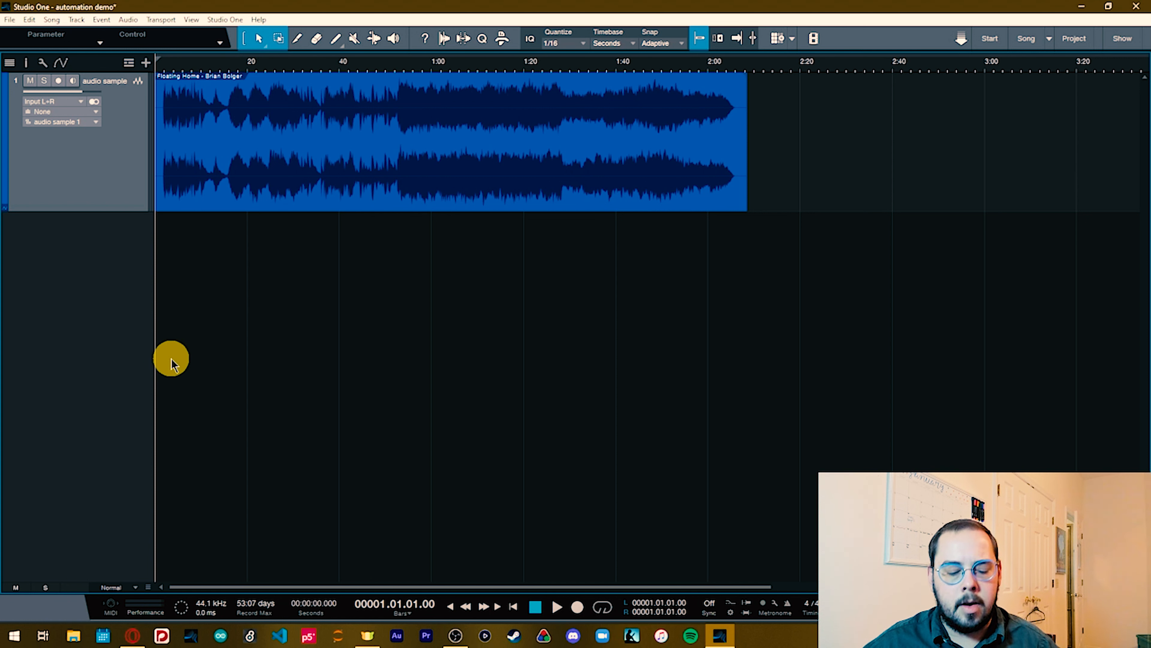
pyautogui.click(63, 62)
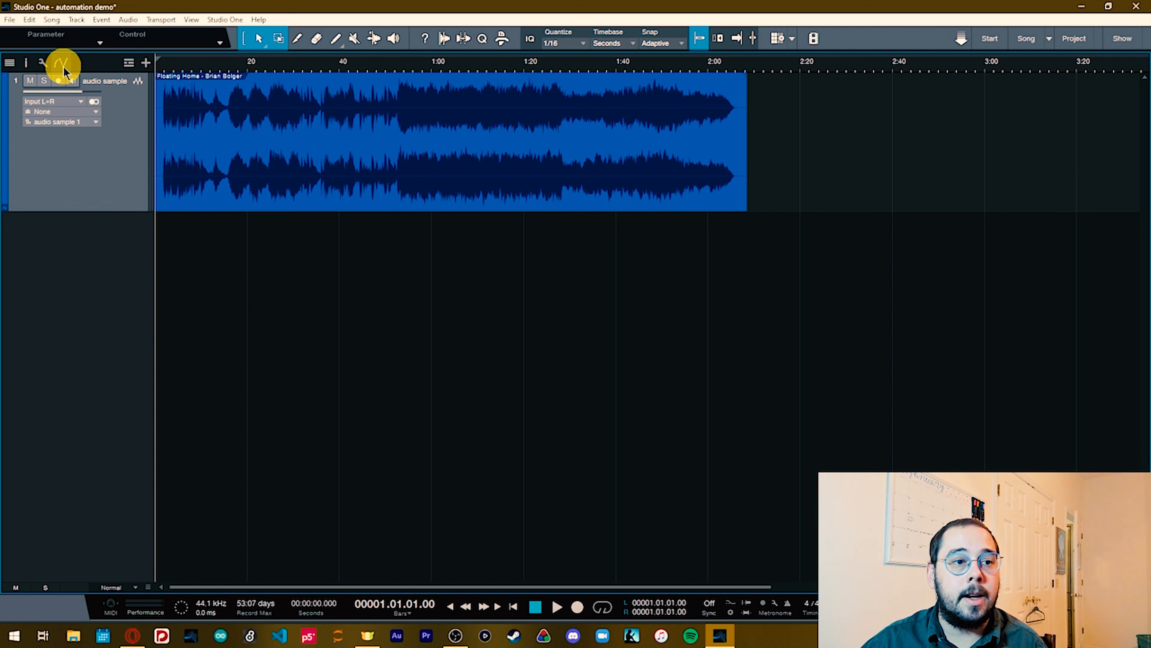
pyautogui.click(63, 65)
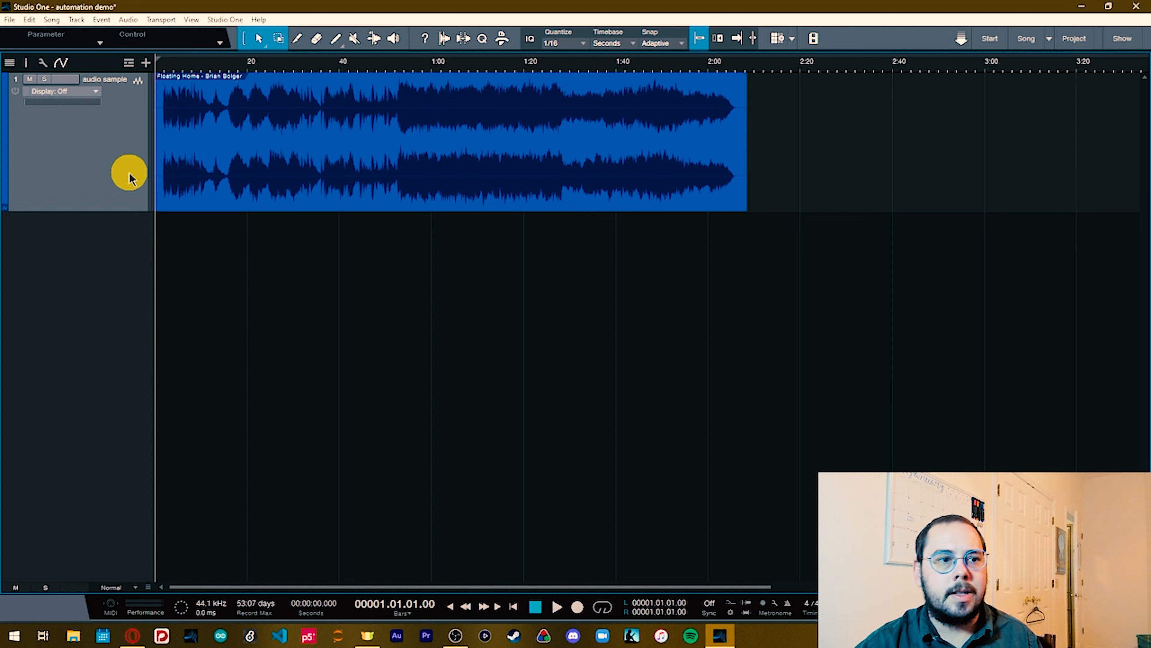
pyautogui.click(57, 93)
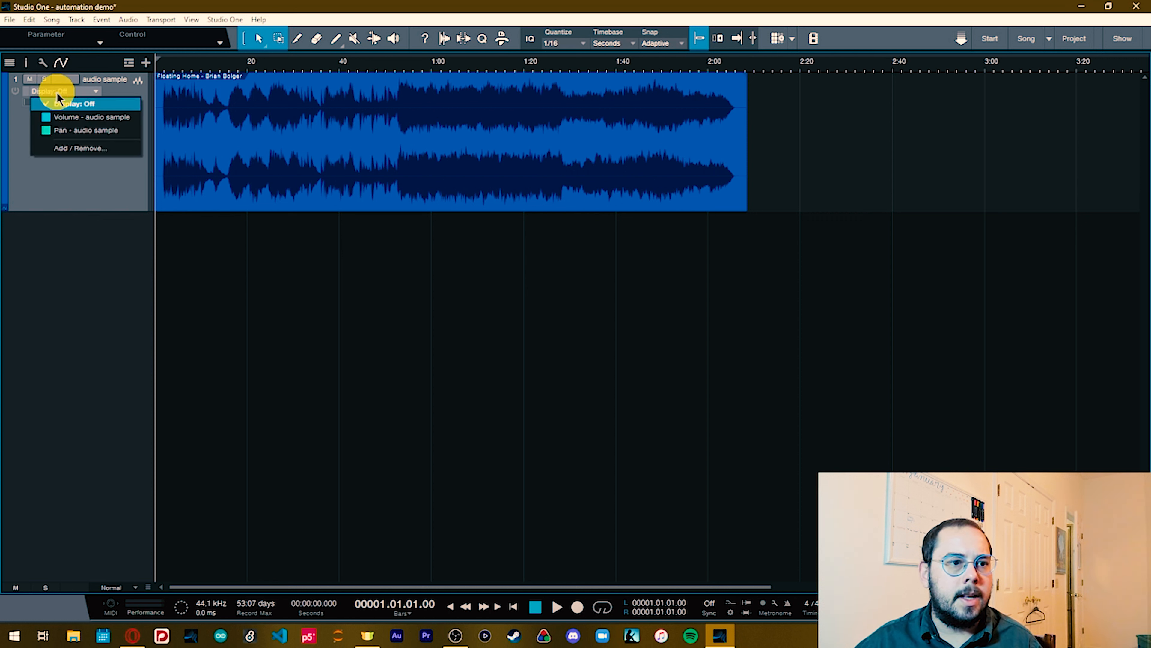
pyautogui.click(103, 120)
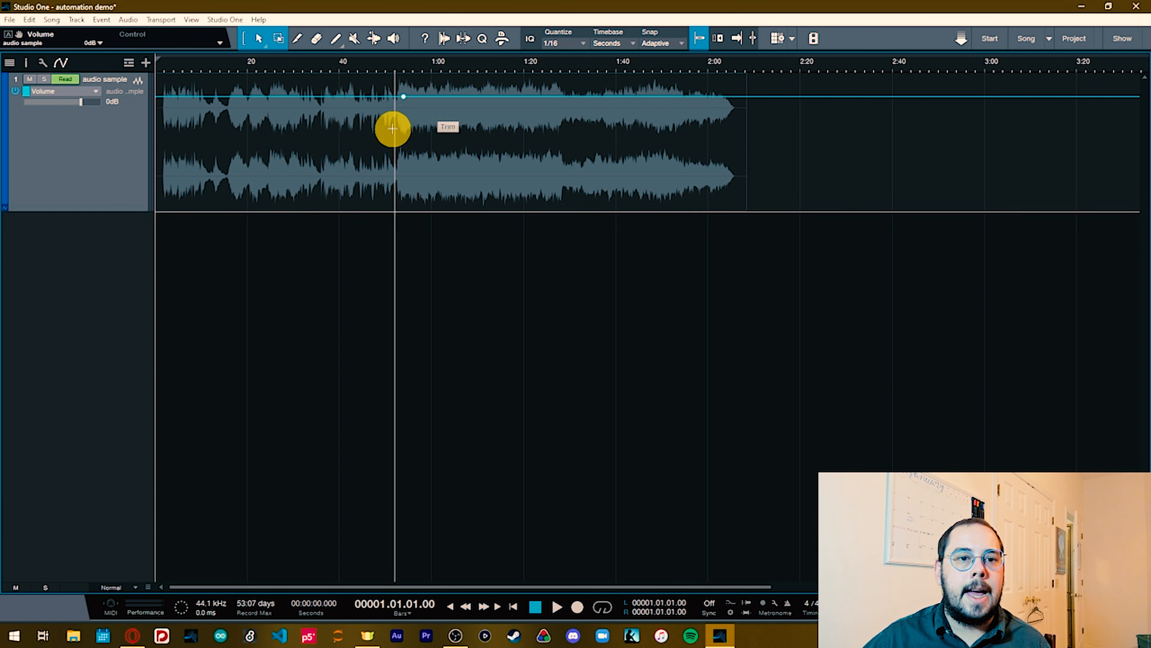
# - Draw a zigzag of volume points between about 0:54 and 1:22, and play the section back from 0:53
pyautogui.click(569, 98)
pyautogui.moveTo(491, 97); pyautogui.dragTo(538, 181)
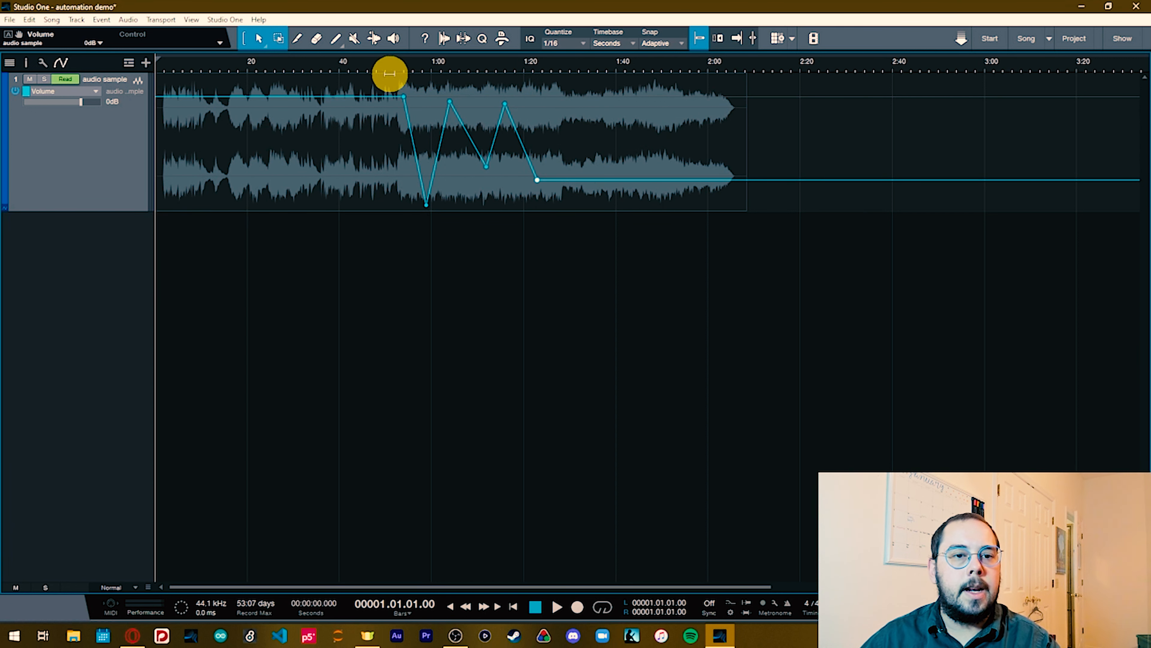
pyautogui.click(399, 66)
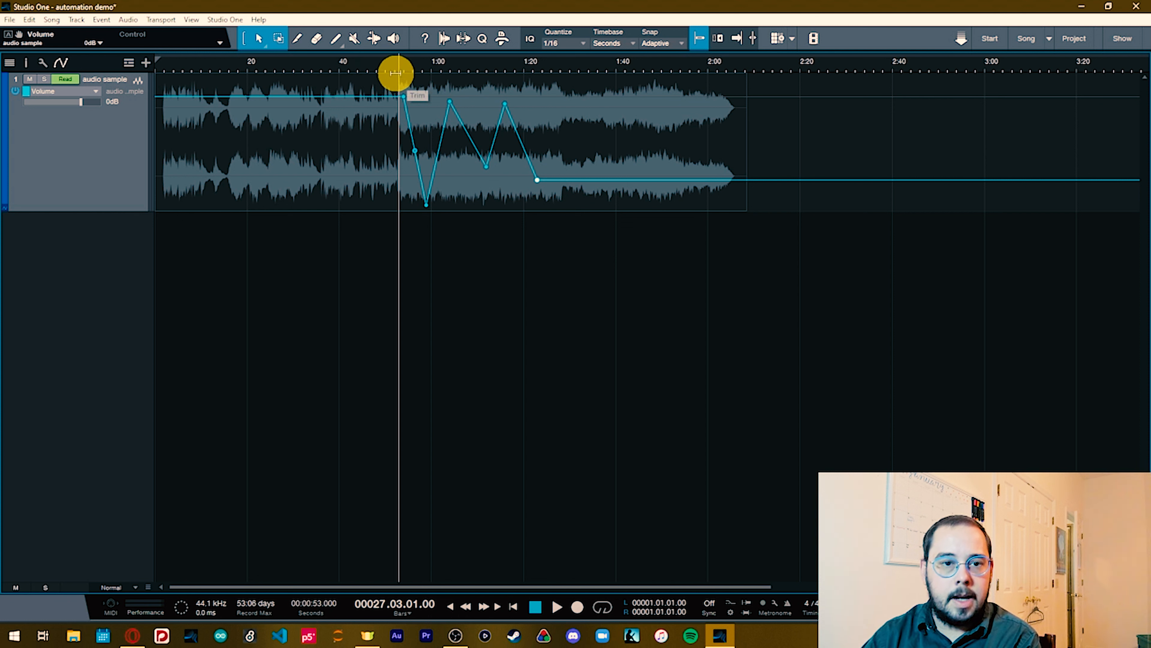
pyautogui.press('space')
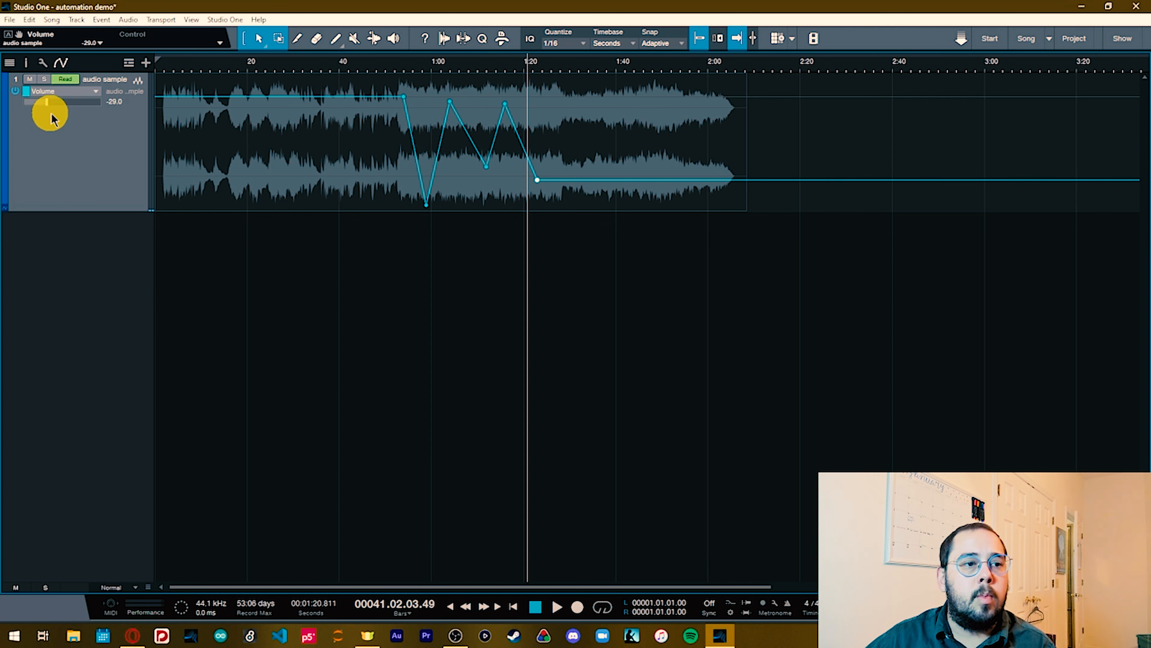
pyautogui.click(467, 134)
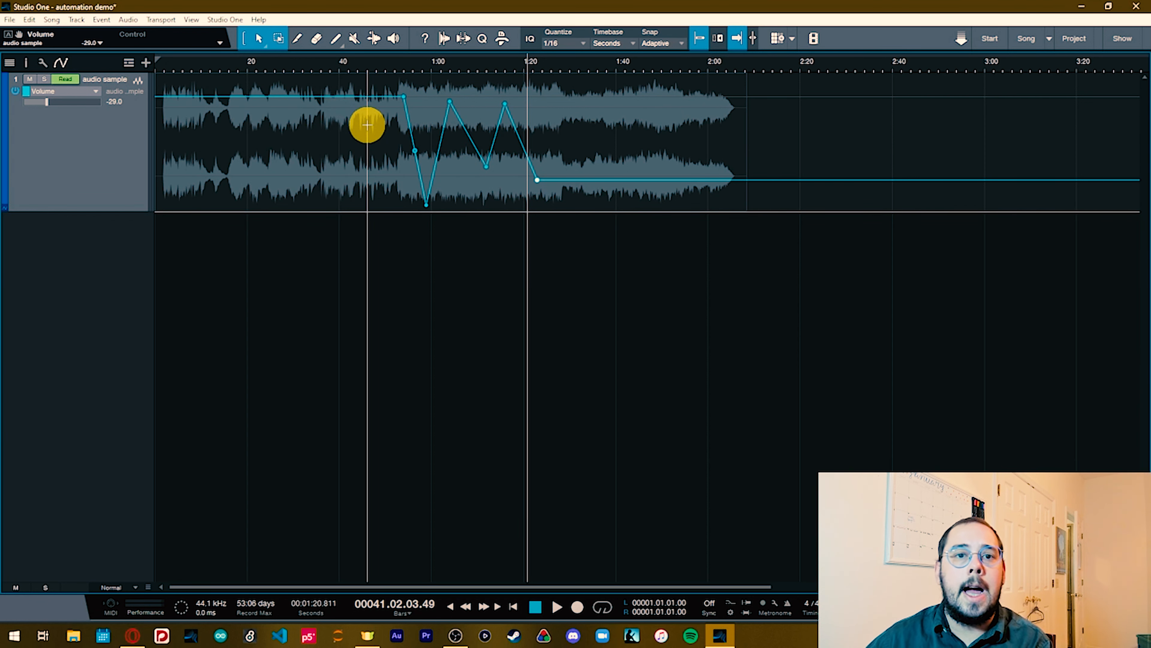
# - Set the track's automation mode to Write and record a volume pass from 0:51 to about 1:00
pyautogui.click(65, 79)
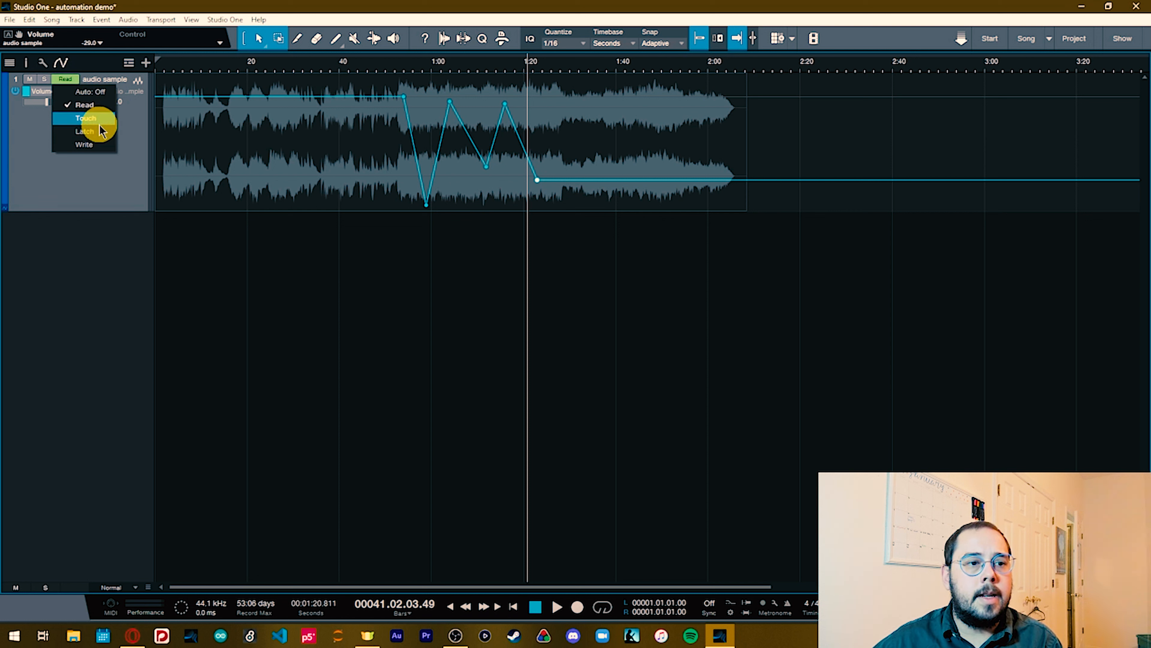
pyautogui.click(95, 146)
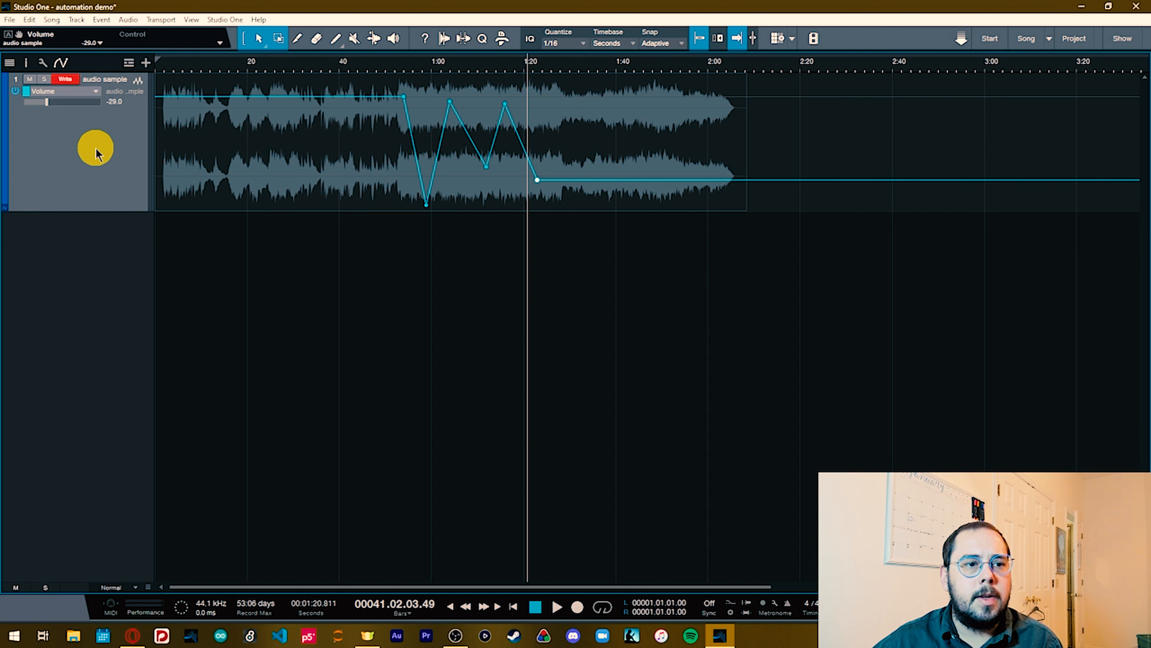
pyautogui.click(391, 72)
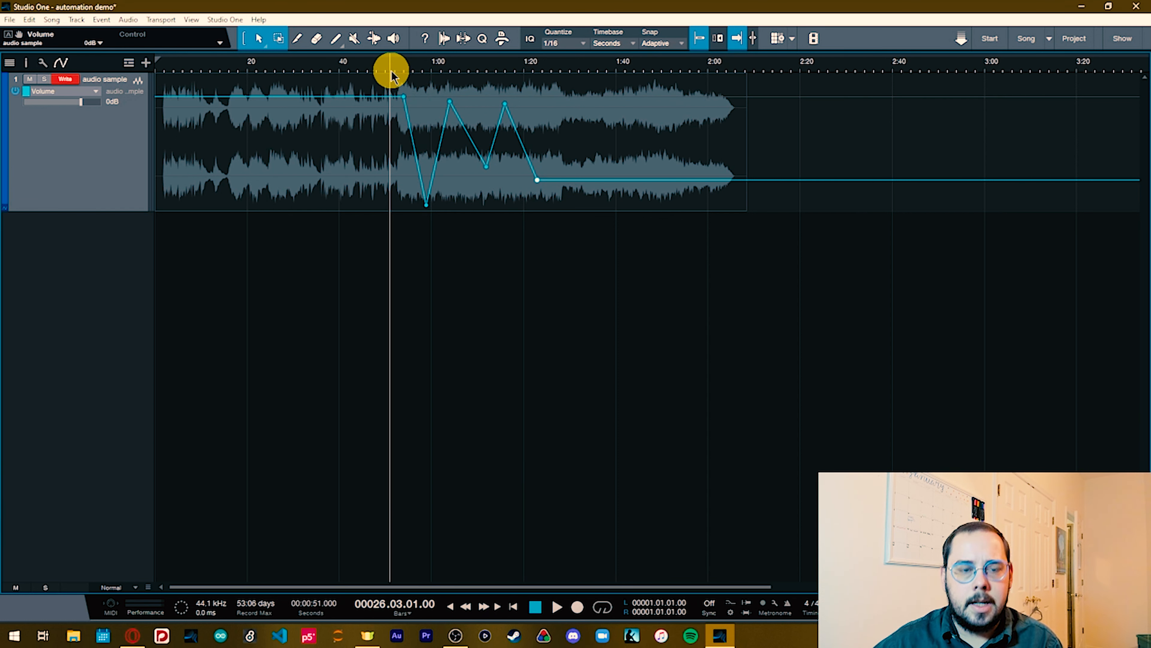
pyautogui.press('space')
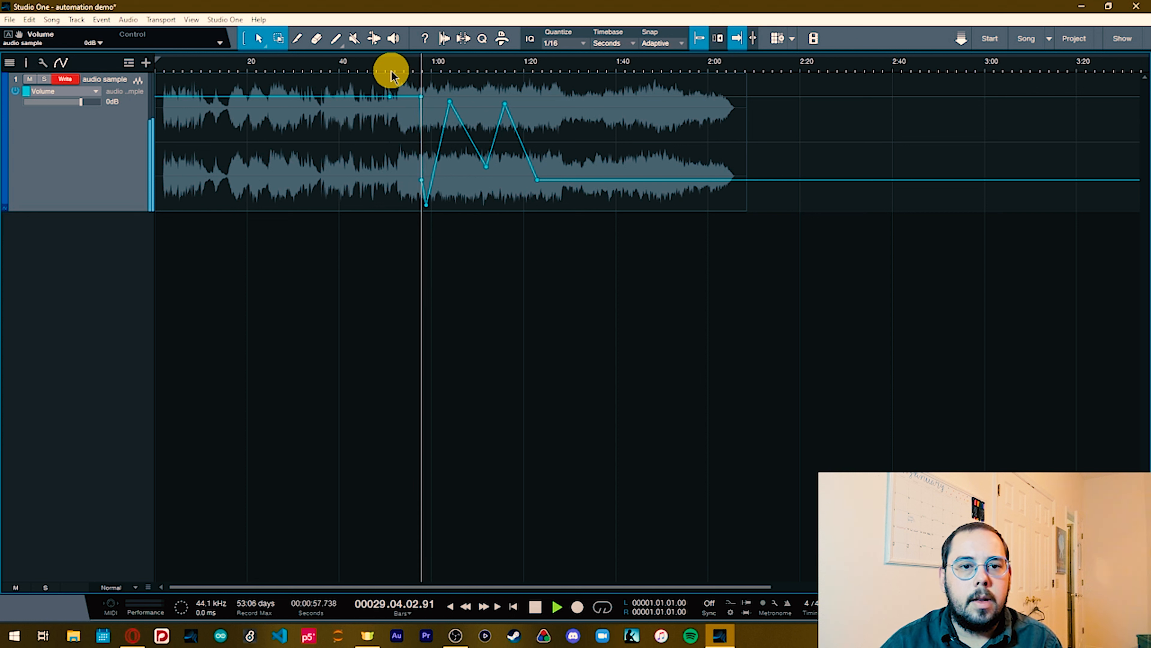
pyautogui.press('space')
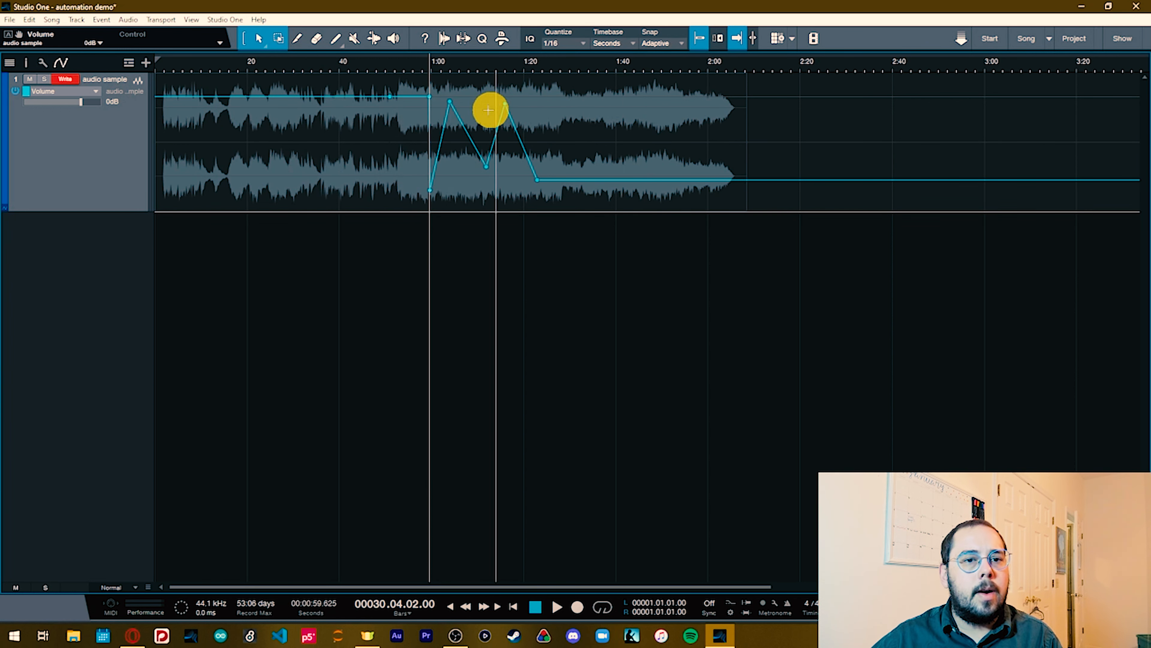
# - Reshape the volume envelope into a stepped descent between about 0:51 and 1:00, and set the automation mode to Read
pyautogui.moveTo(400, 97); pyautogui.dragTo(422, 155)
pyautogui.click(430, 102)
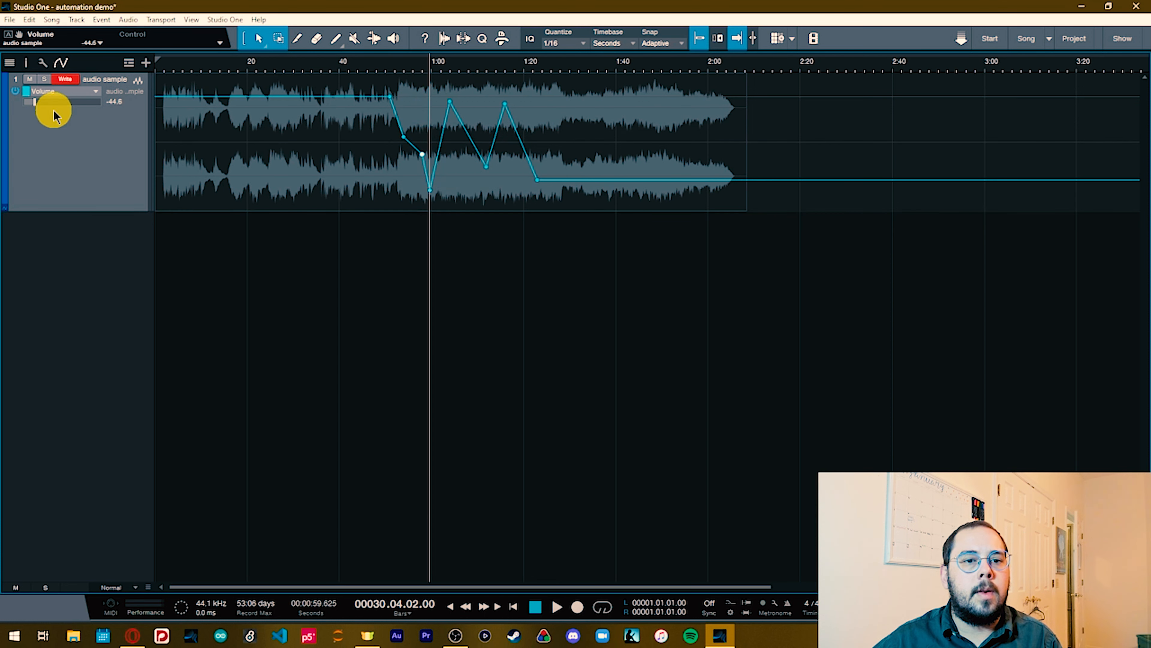
pyautogui.click(65, 82)
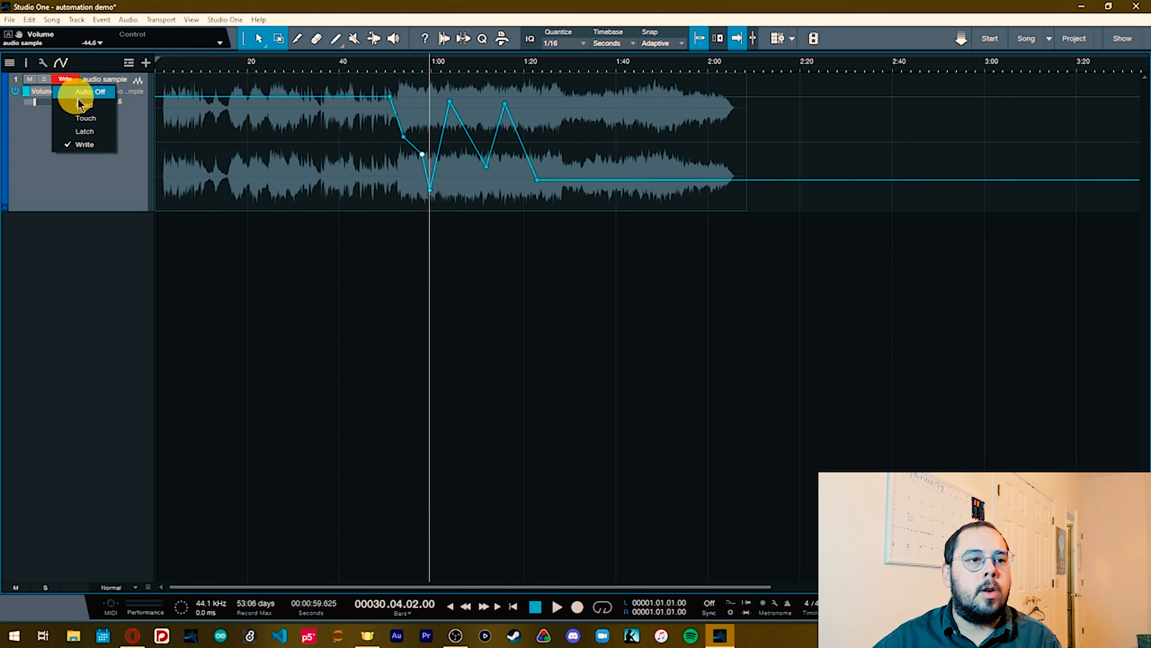
pyautogui.click(84, 108)
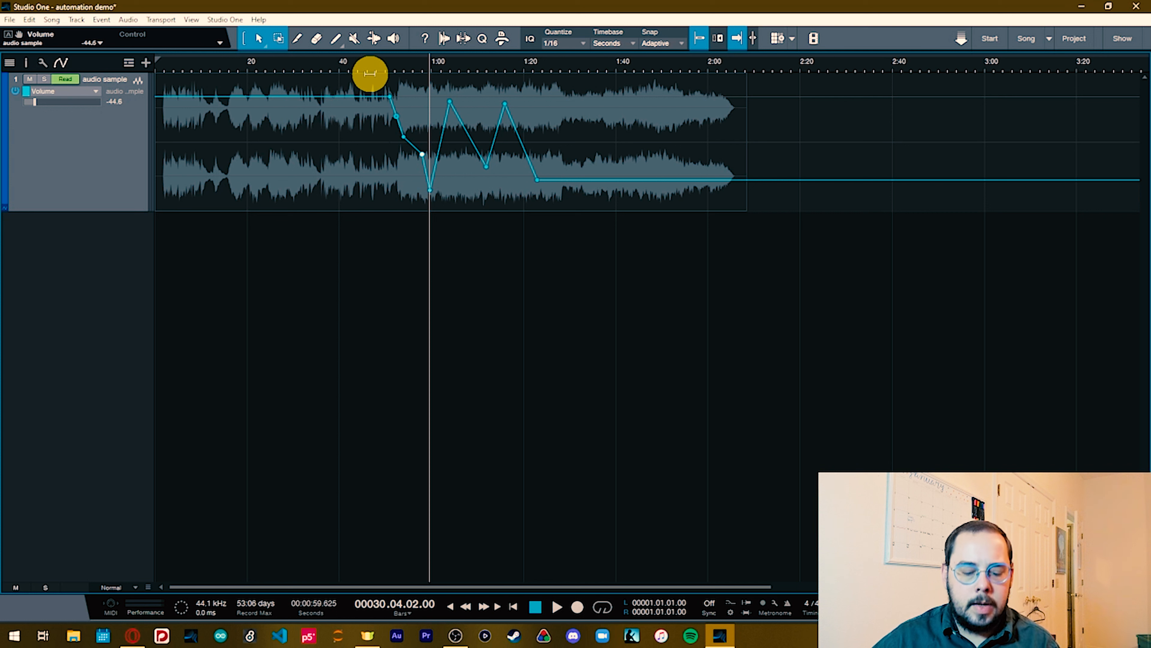
# - Play back the edited volume automation around 1:00, keeping the automation mode on Read
pyautogui.press('space')
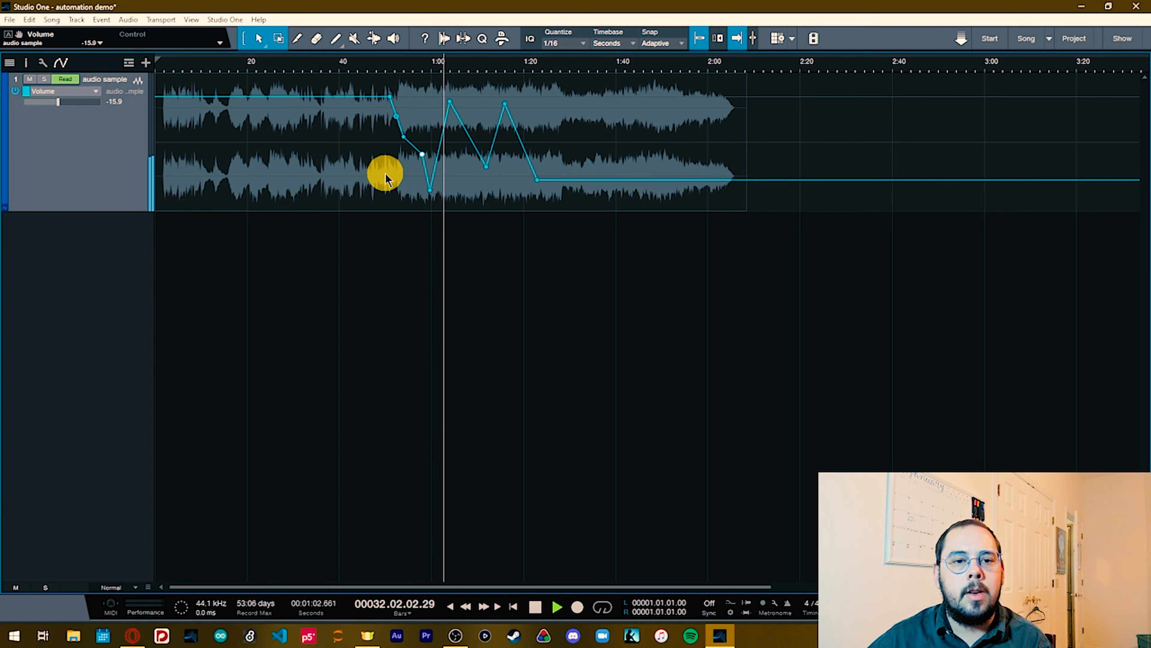
pyautogui.press('space')
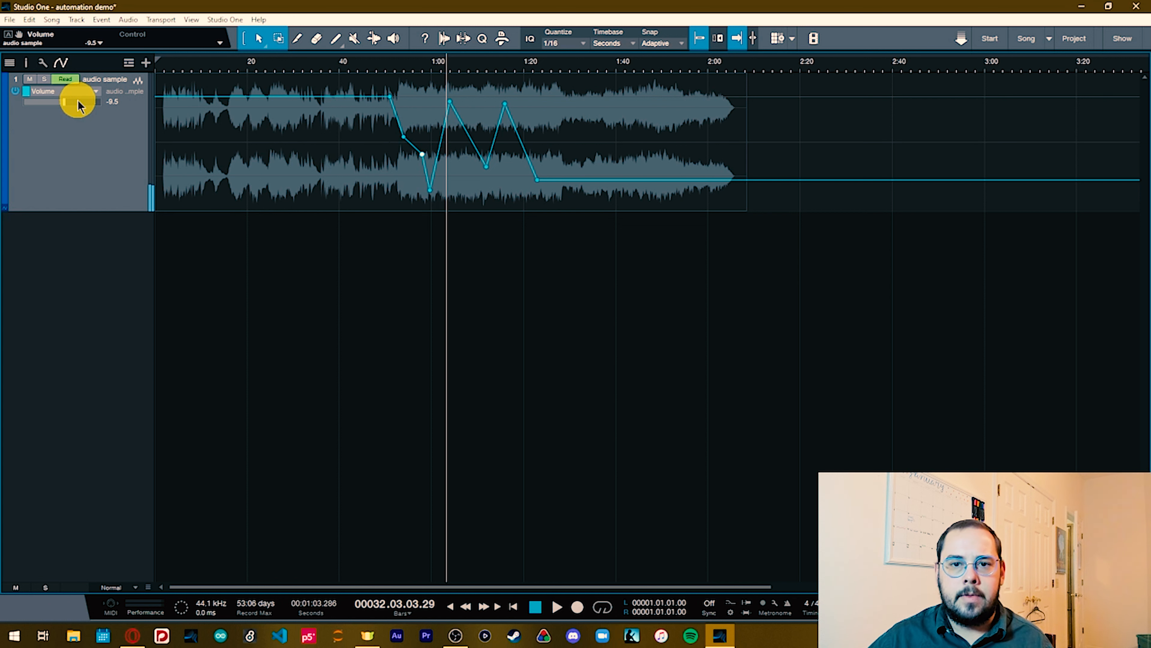
pyautogui.click(68, 79)
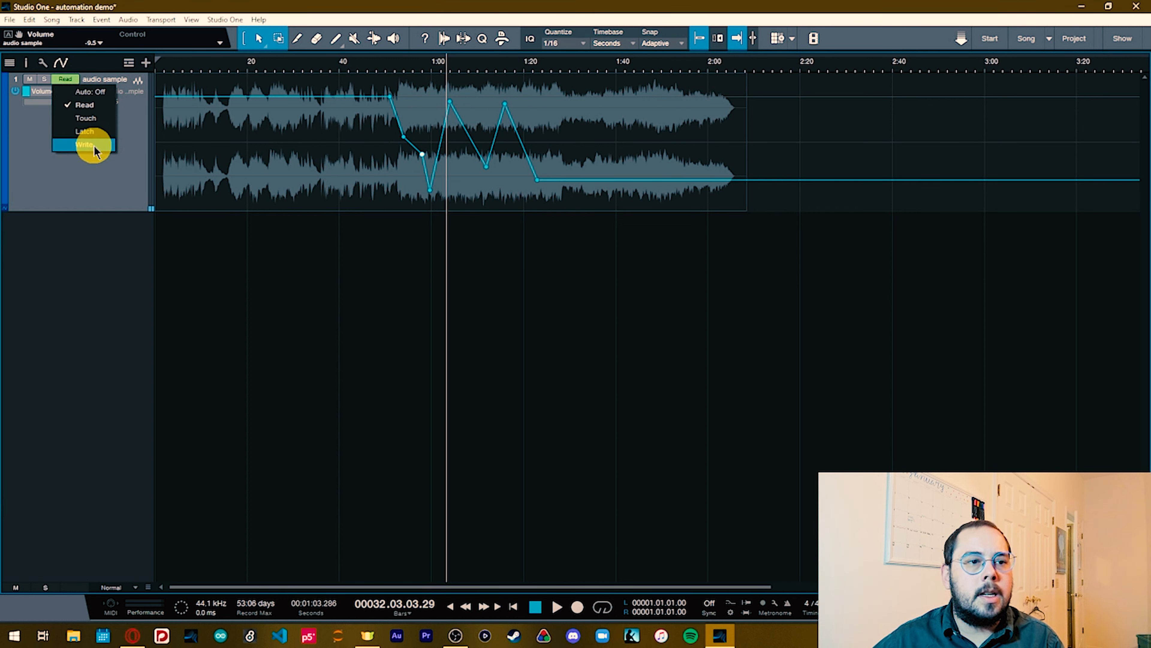
pyautogui.click(88, 110)
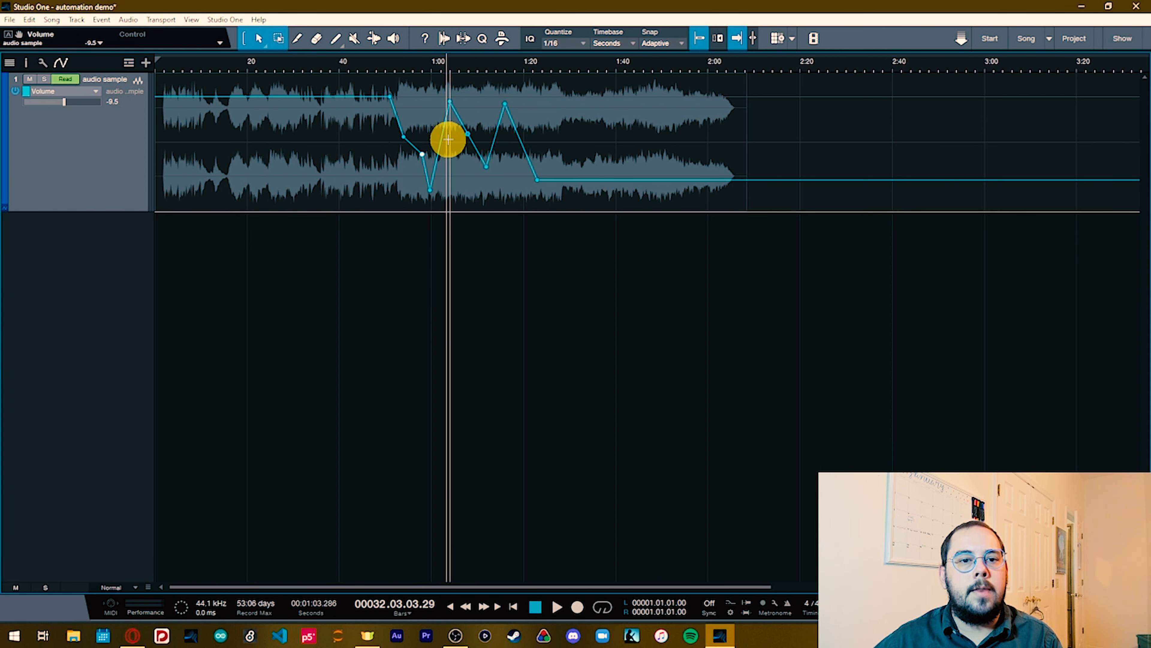
# - Bend the volume segments between about 1:06 and 1:22 into curves, add a low point near 1:06 and play the result
pyautogui.moveTo(521, 143); pyautogui.dragTo(573, 123)
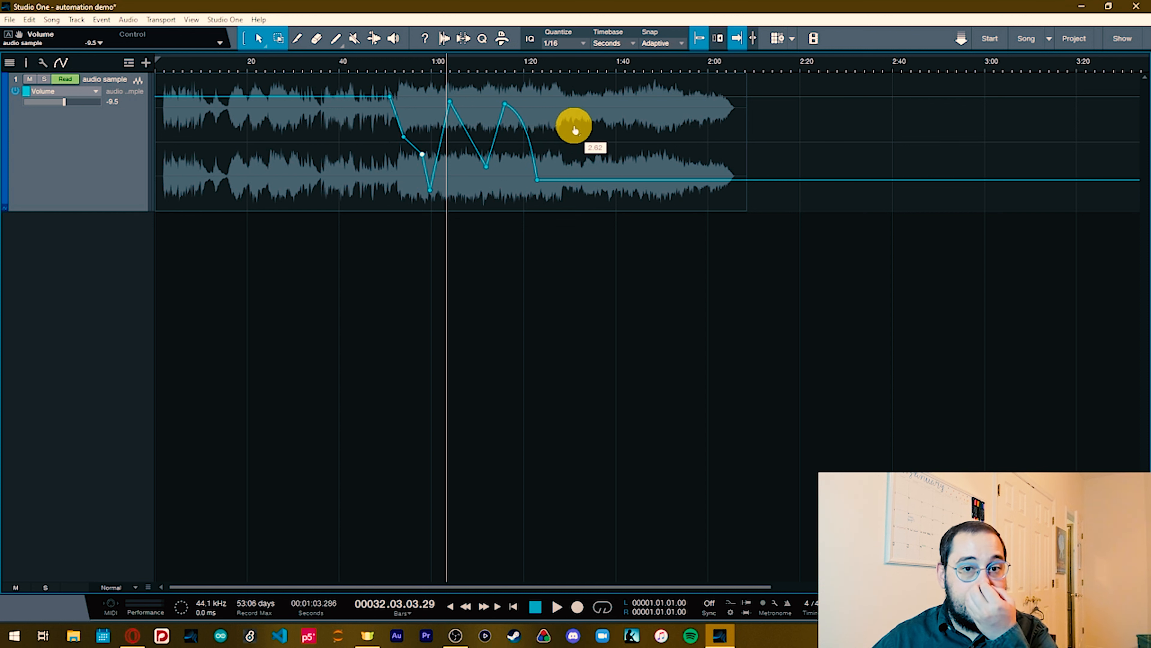
pyautogui.moveTo(495, 134); pyautogui.dragTo(478, 108)
pyautogui.moveTo(442, 144); pyautogui.dragTo(459, 182)
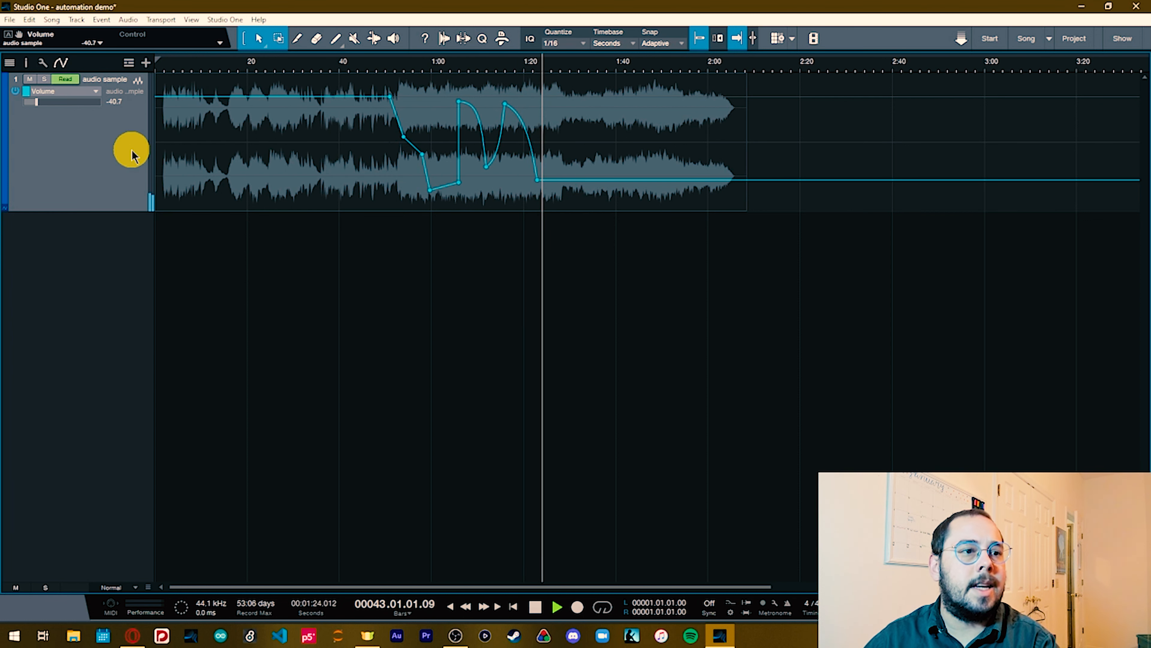
pyautogui.press('space')
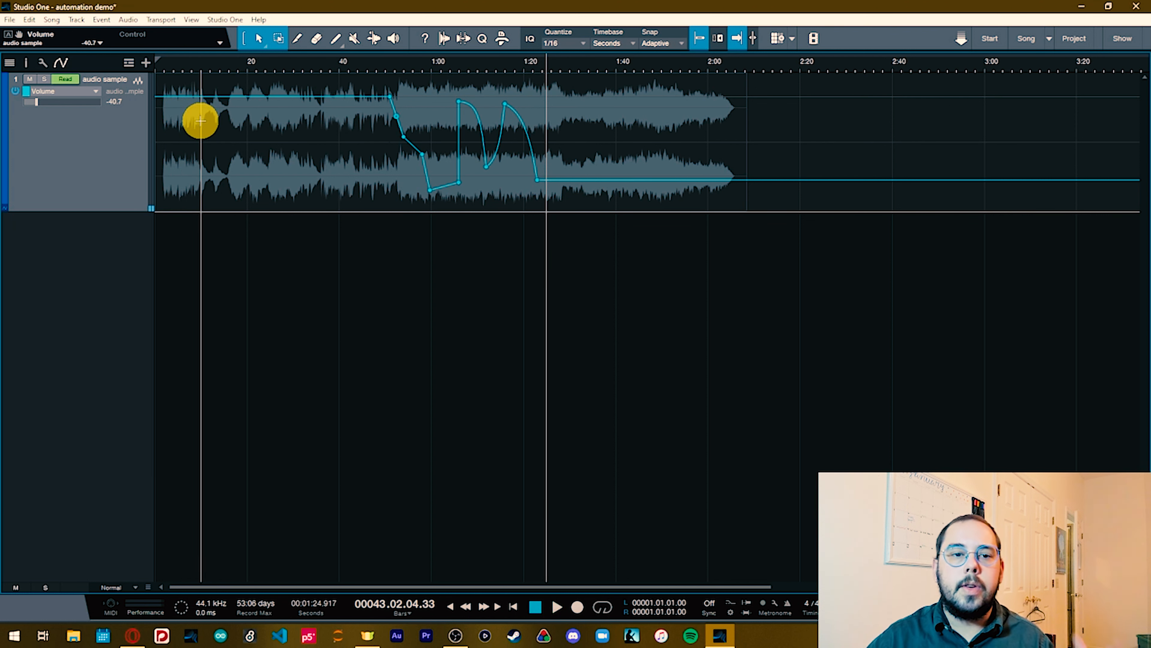
# - Reverse the bend of the volume fall ending near 1:22, and add a curved rise to 0 dB at about 1:48
pyautogui.click(521, 120)
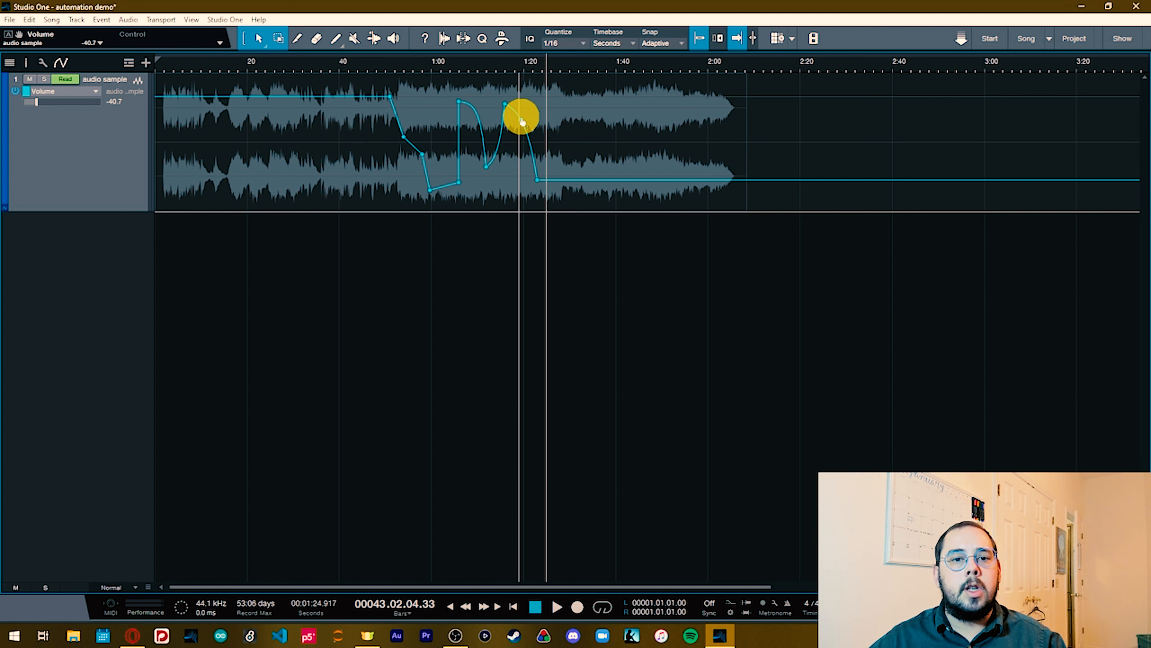
pyautogui.moveTo(547, 114); pyautogui.dragTo(535, 163)
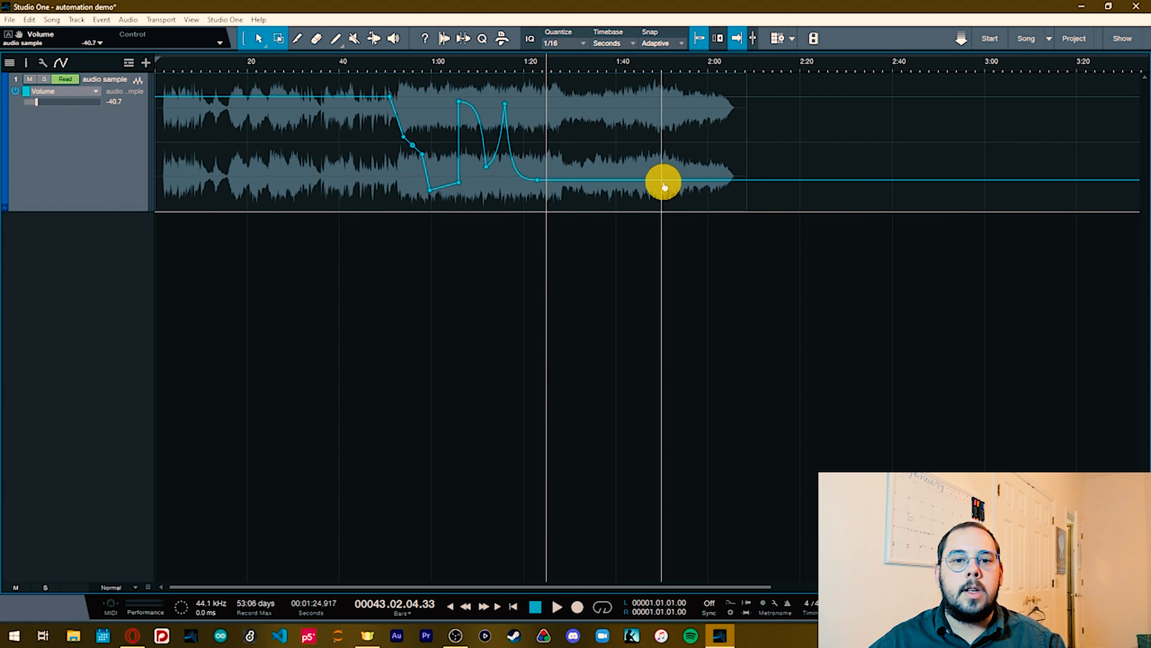
pyautogui.click(621, 181)
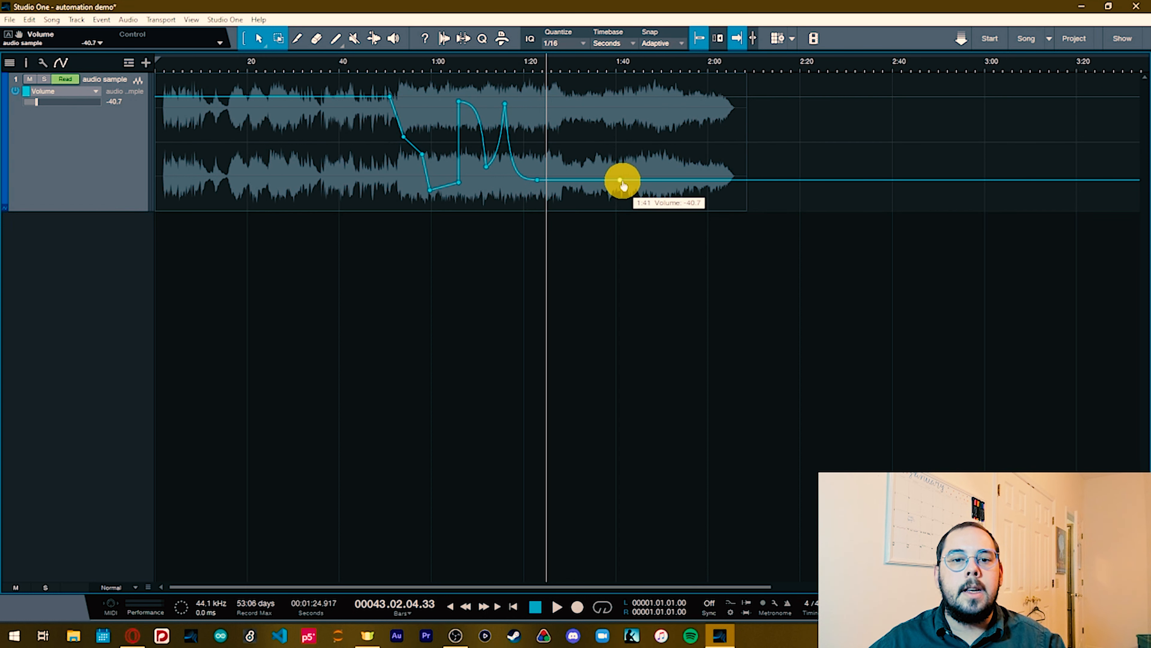
pyautogui.moveTo(621, 180); pyautogui.dragTo(652, 100)
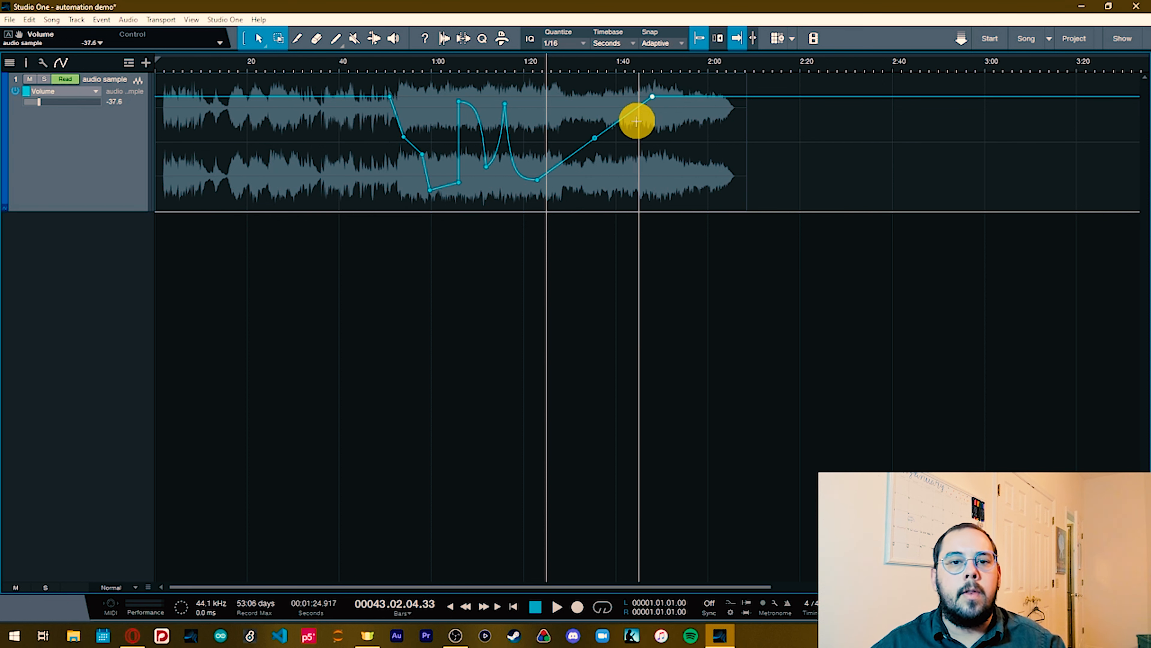
pyautogui.moveTo(594, 139); pyautogui.dragTo(575, 111)
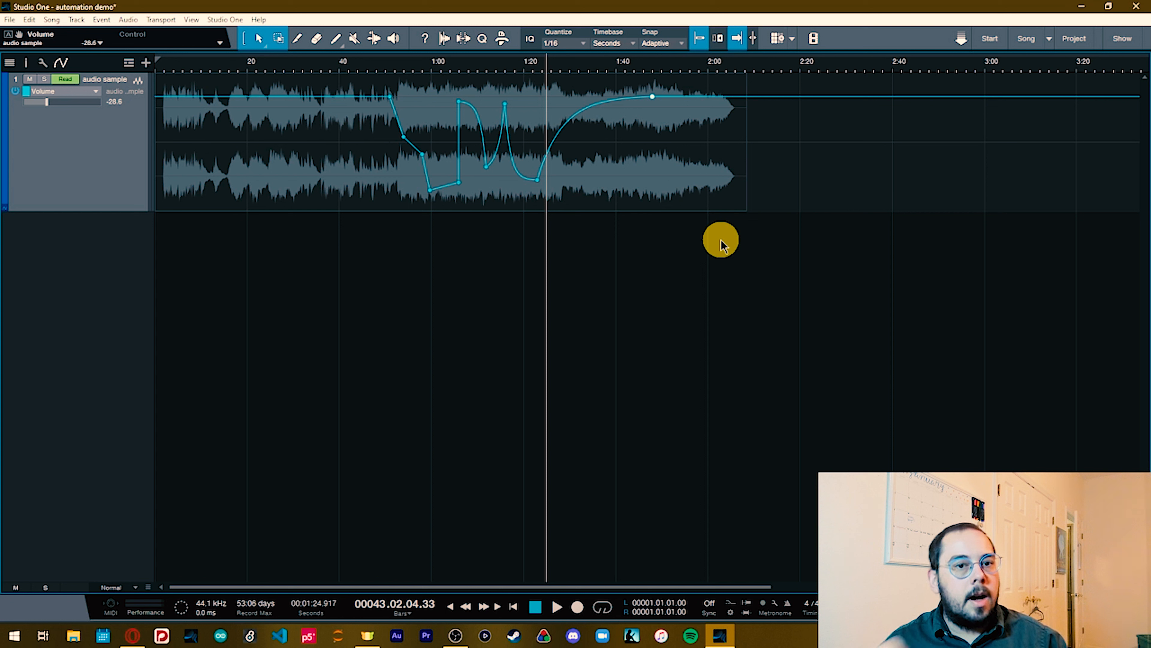
# - Display the Pan envelope and draw points swinging above and below centre between about 0:48 and 1:39
pyautogui.click(87, 94)
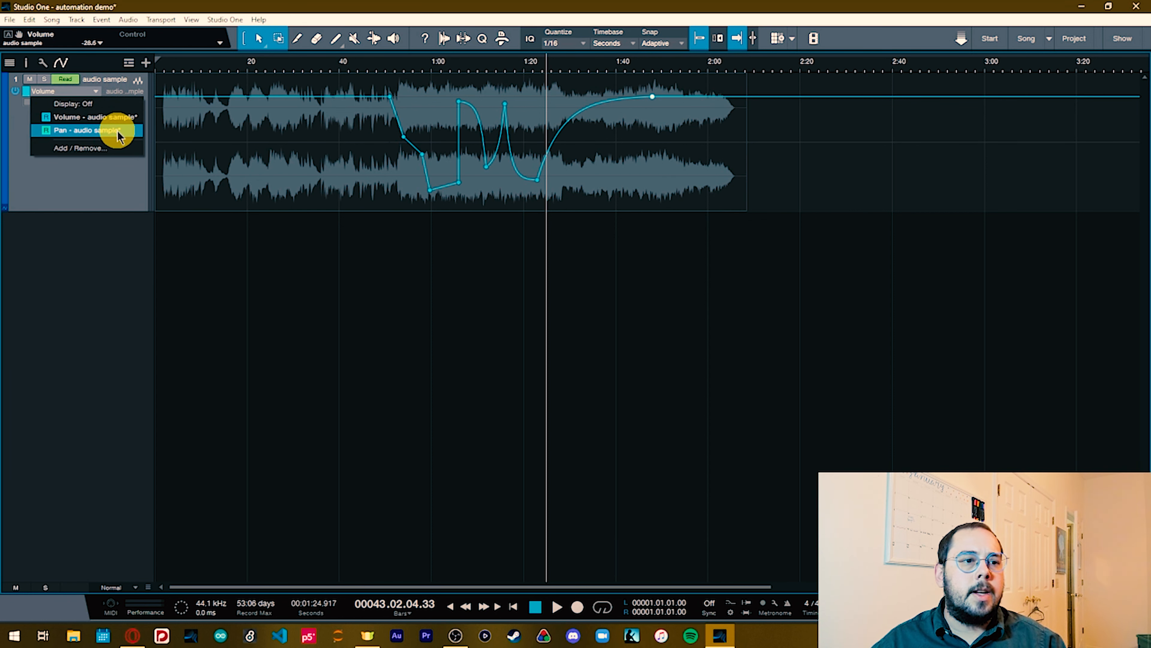
pyautogui.click(107, 131)
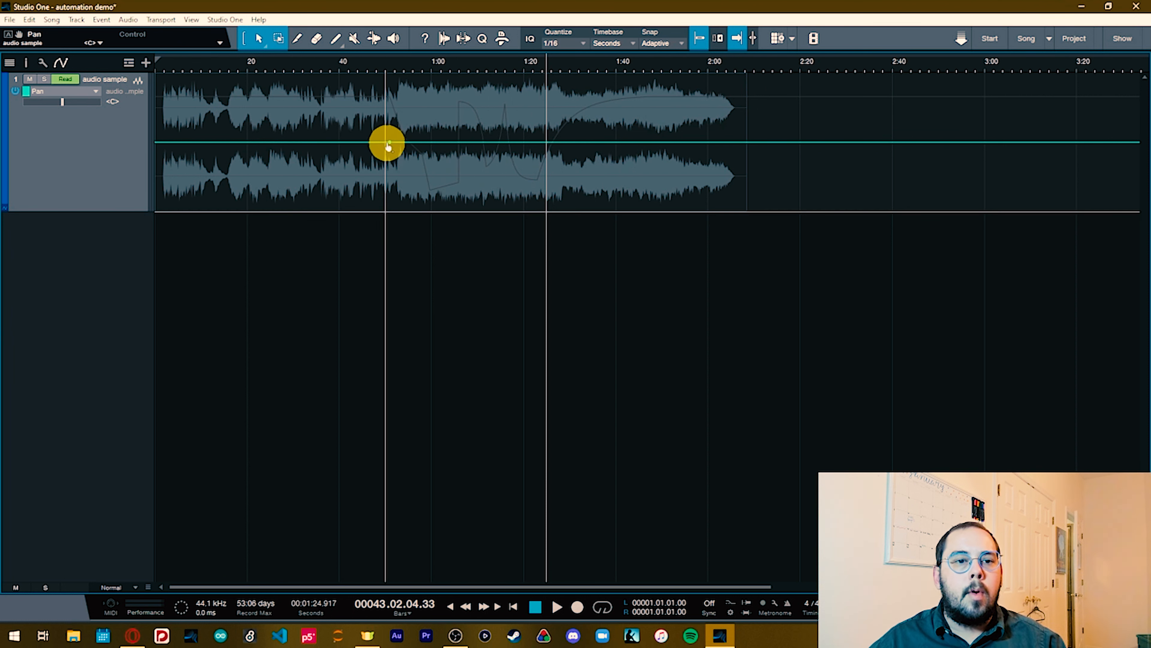
pyautogui.click(496, 142)
pyautogui.click(606, 142)
pyautogui.moveTo(390, 141); pyautogui.dragTo(464, 192)
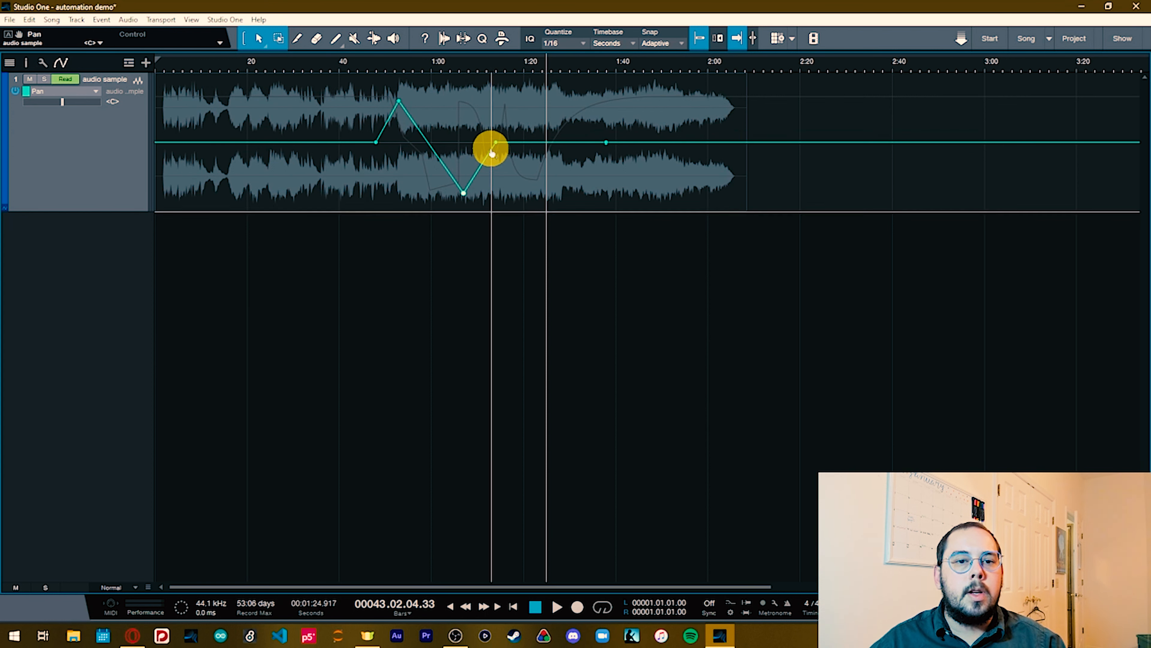
pyautogui.moveTo(606, 142); pyautogui.dragTo(611, 177)
# - Bend the pan segments between about 0:53 and 1:14 and the final fall ending near 1:39 into curves
pyautogui.moveTo(430, 142); pyautogui.dragTo(405, 175)
pyautogui.click(430, 178)
pyautogui.moveTo(482, 170); pyautogui.dragTo(444, 154)
pyautogui.click(548, 141)
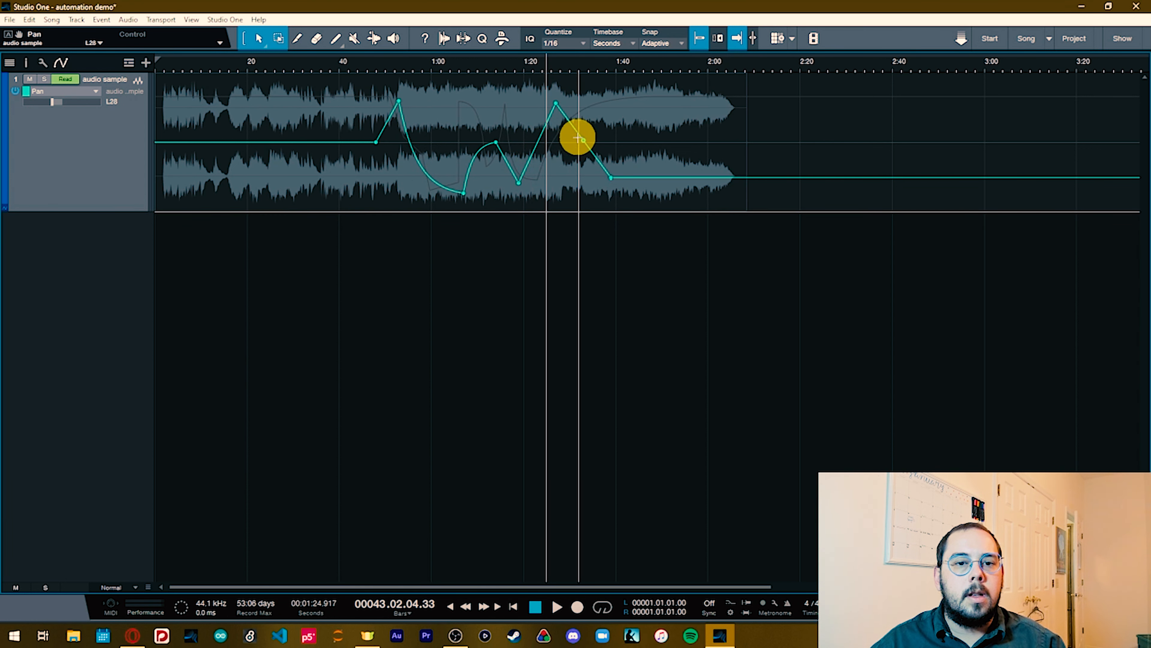
pyautogui.moveTo(586, 142); pyautogui.dragTo(632, 79)
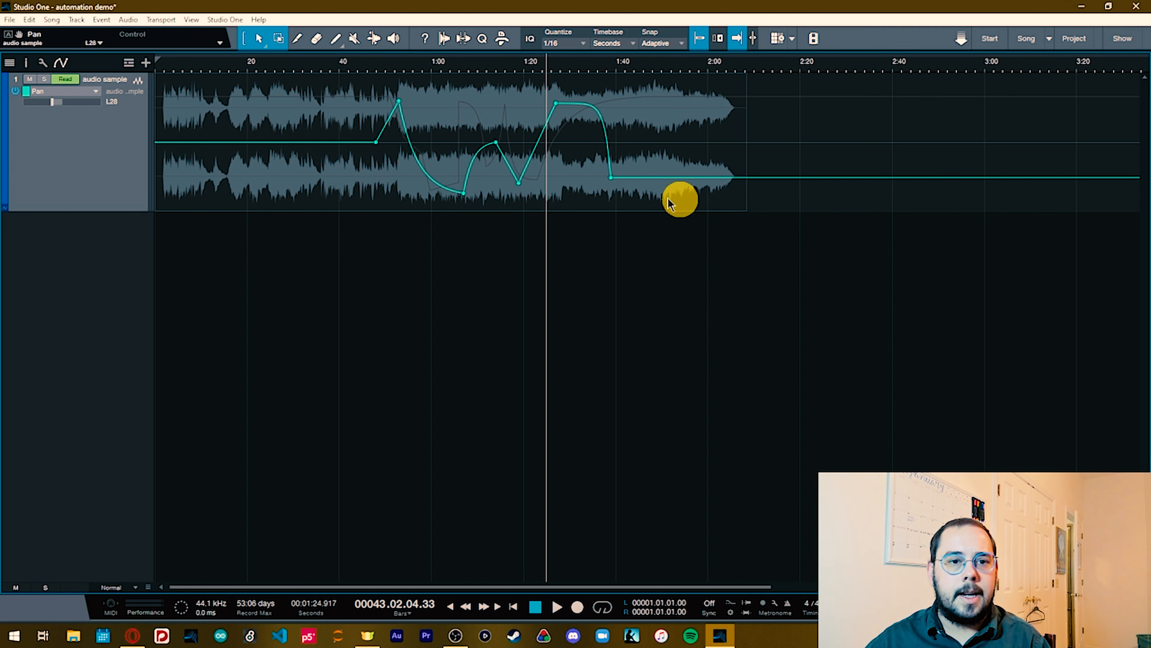
# - Play the track from about 0:44 to hear the pan automation, stopping playback near 1:48
pyautogui.click(372, 69)
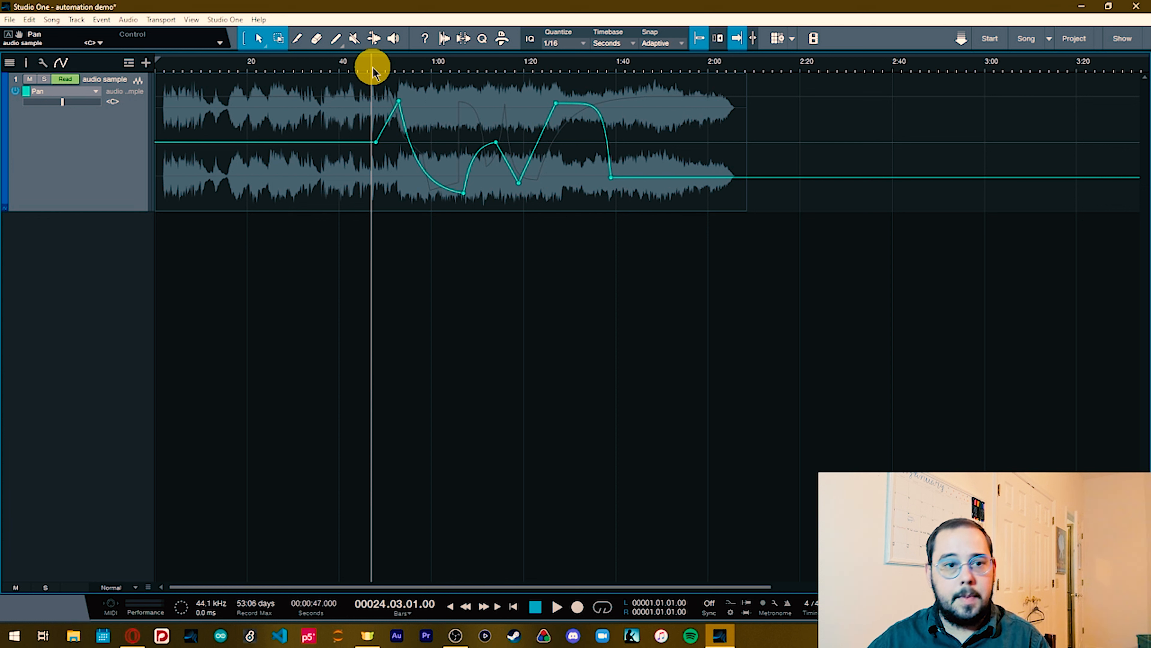
pyautogui.click(359, 71)
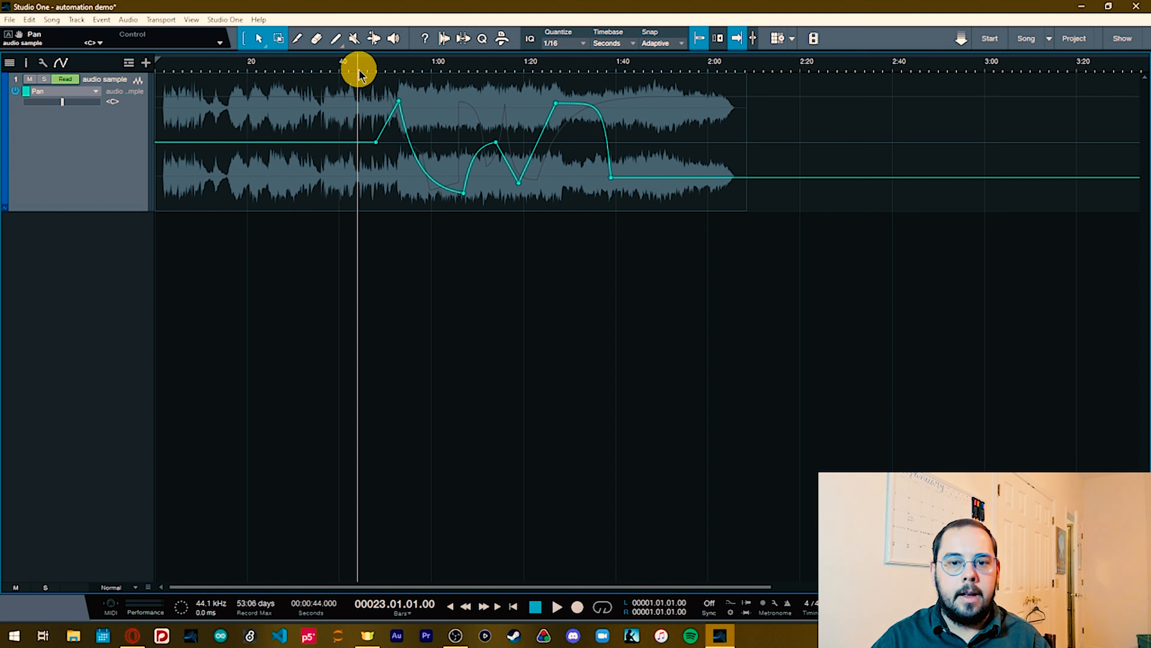
pyautogui.press('space')
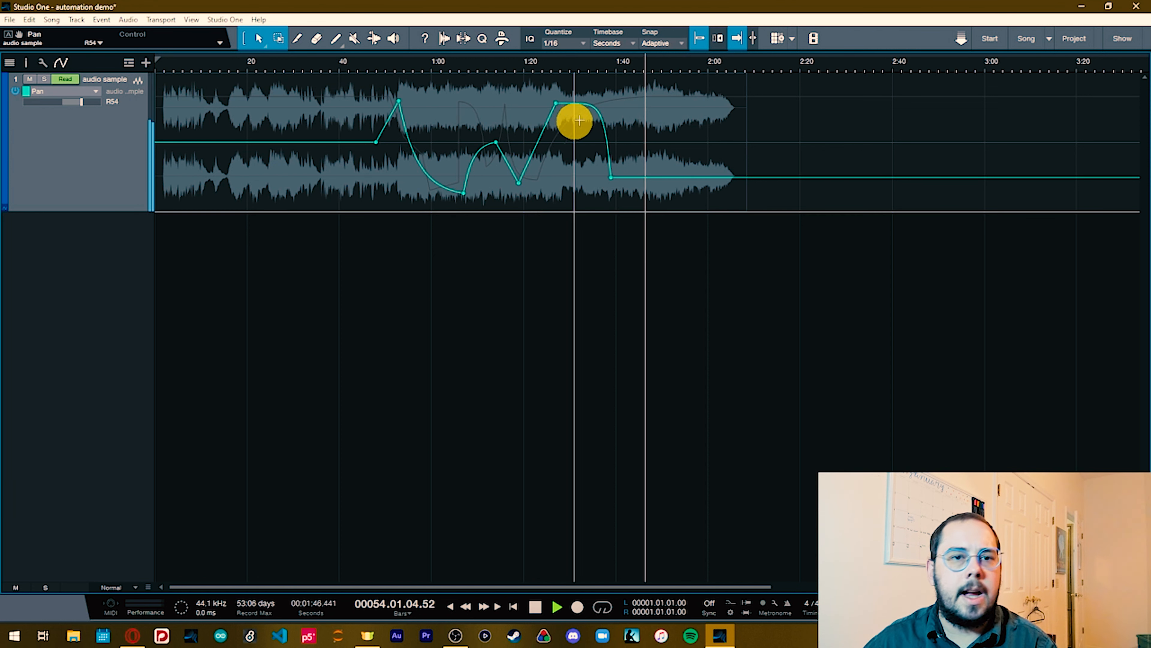
pyautogui.click(534, 606)
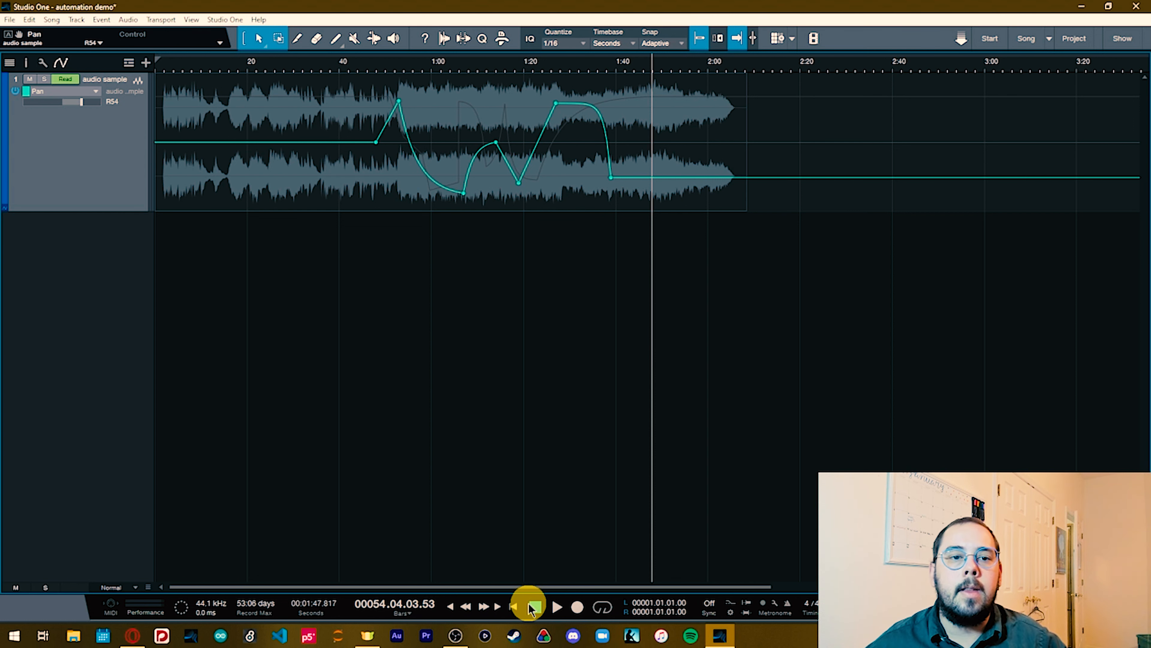
pyautogui.click(537, 143)
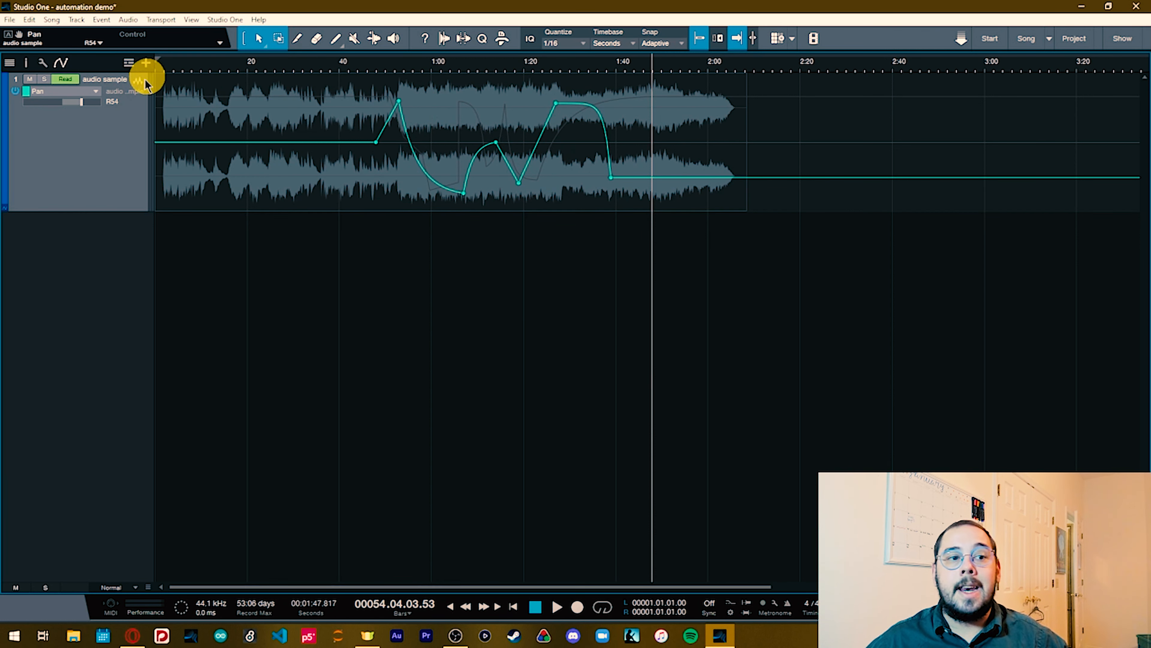
# - Check which parameters the audio sample track offers for automation, highlighting Mute without adding it, and close the list
pyautogui.click(96, 92)
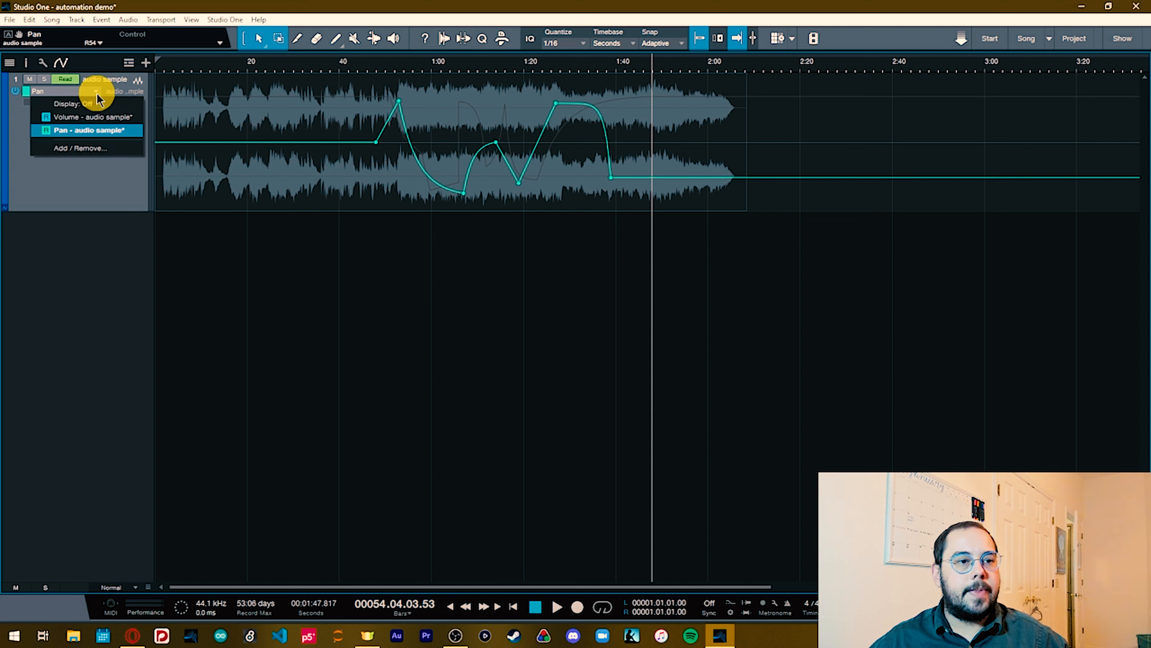
pyautogui.click(104, 153)
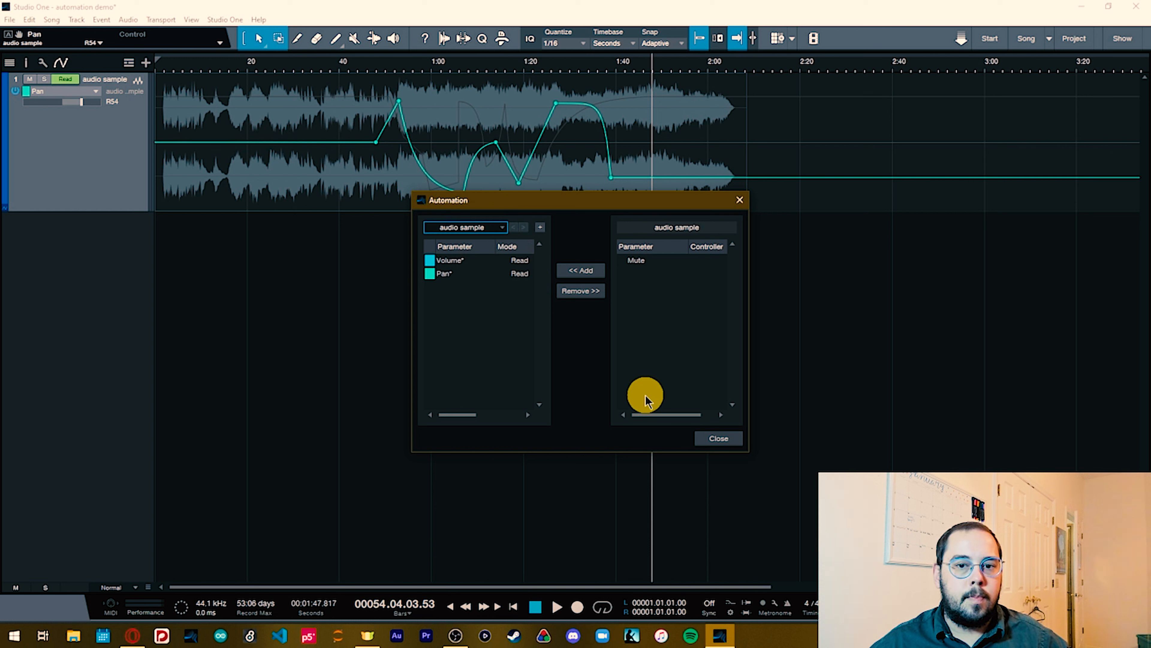
pyautogui.click(640, 261)
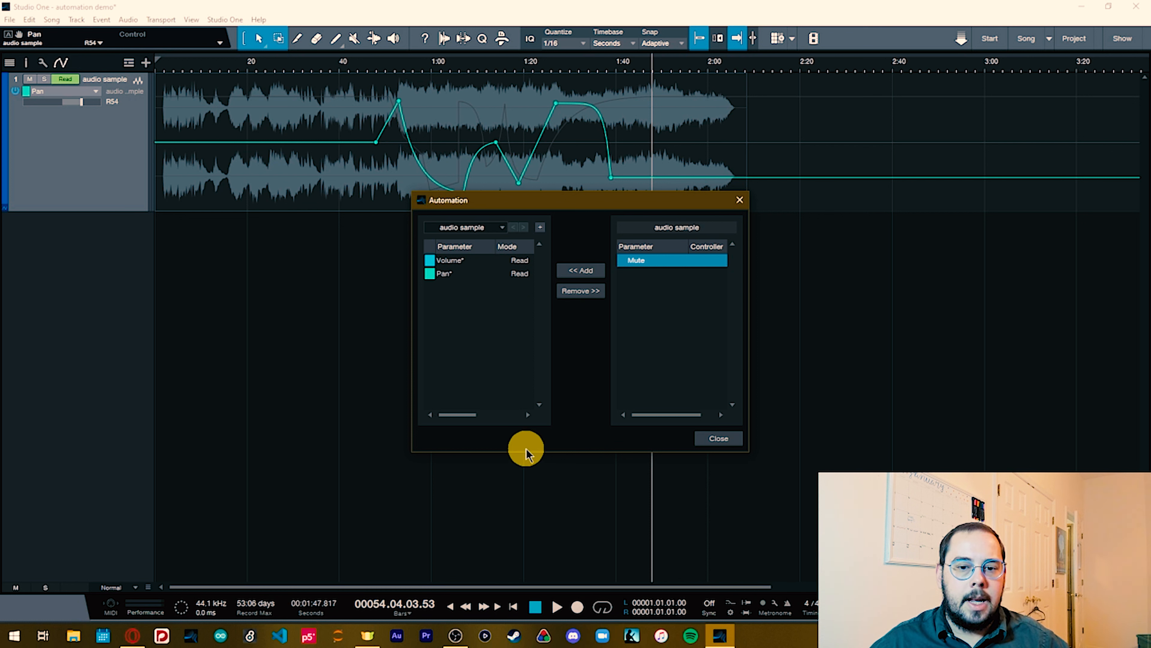
pyautogui.click(741, 201)
# - Insert the PreSonus Chorus effect on the audio sample track, then close its window and the effects browser
pyautogui.press('F5')
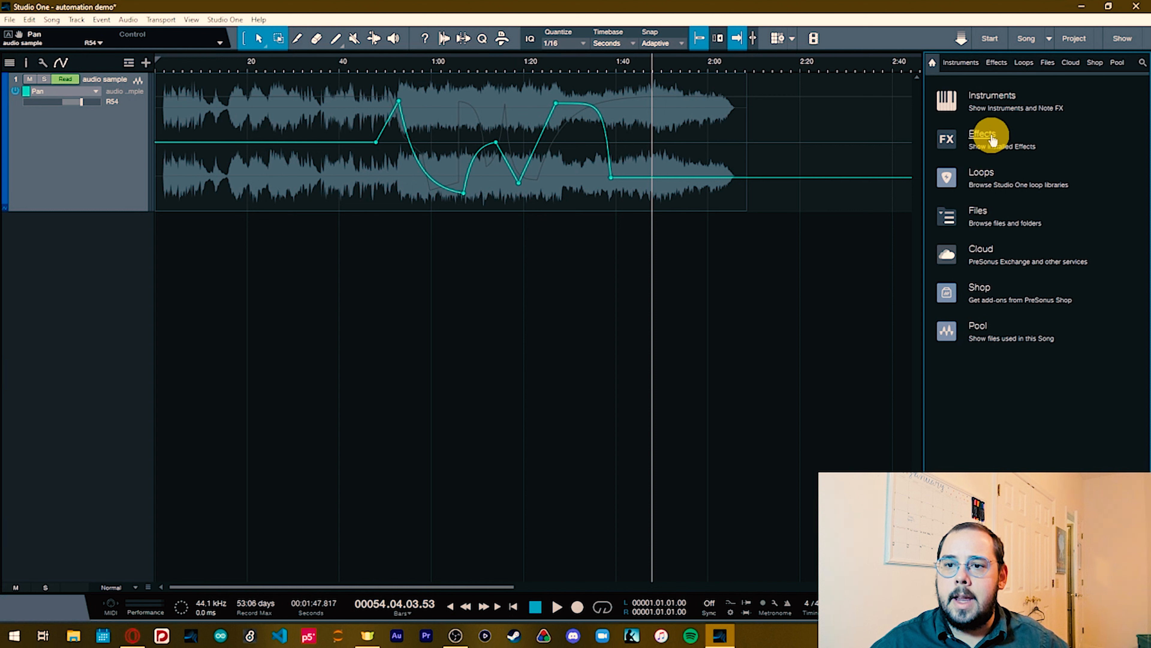
pyautogui.click(991, 136)
pyautogui.click(944, 170)
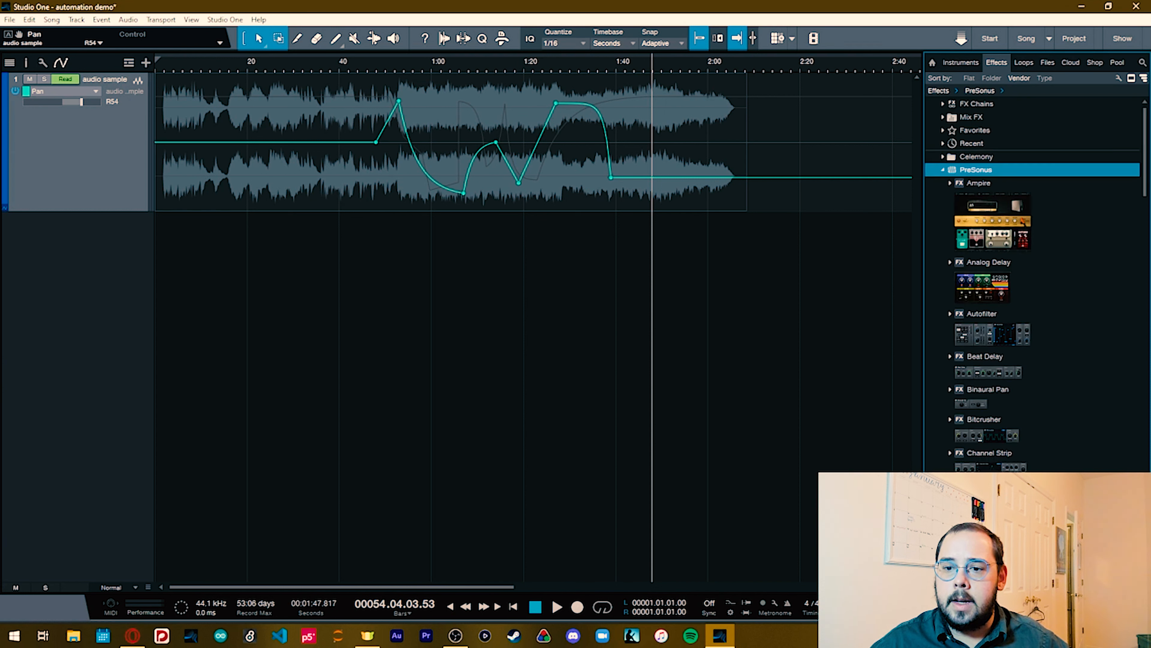
pyautogui.scroll(-1, 1072, 458)
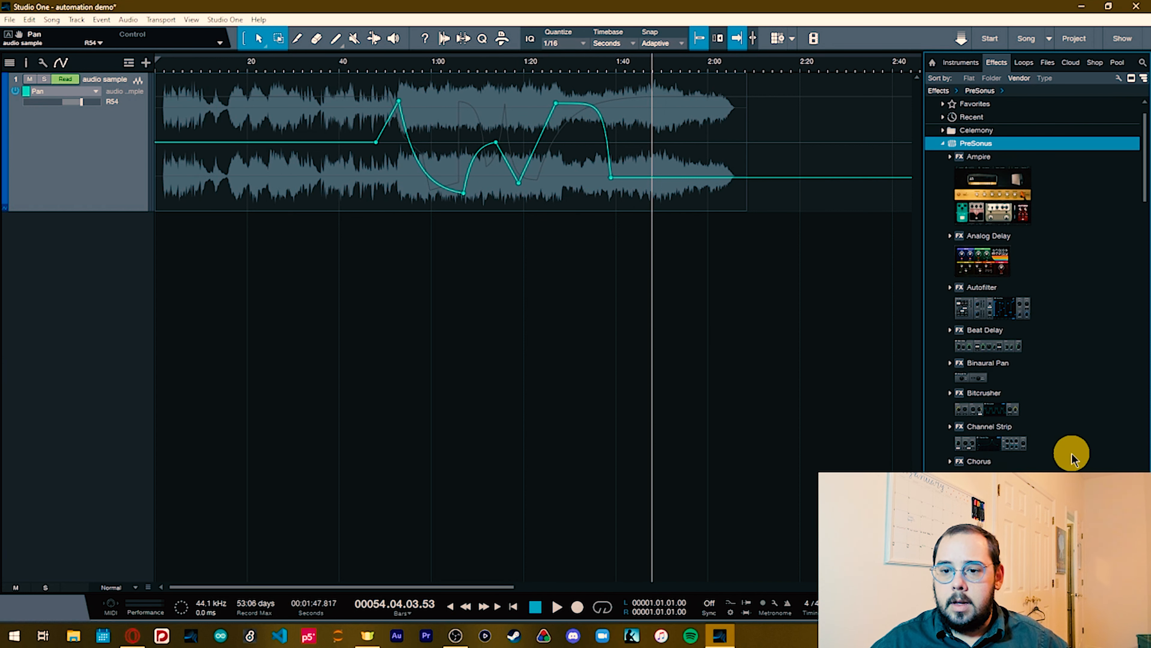
pyautogui.scroll(-3, 1072, 458)
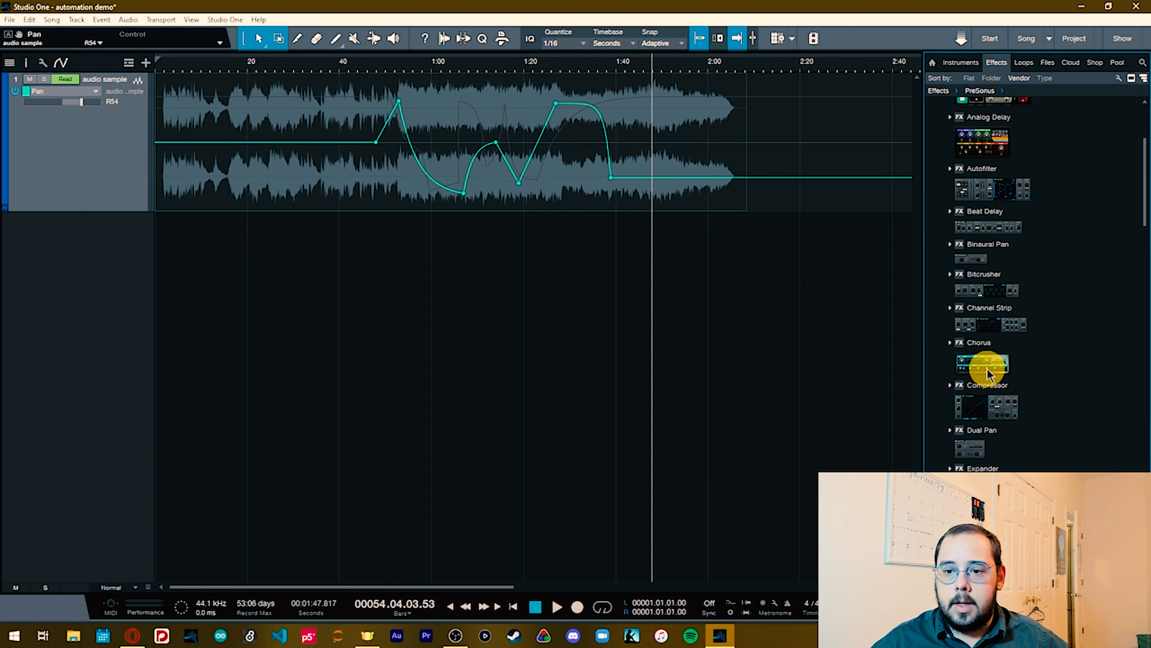
pyautogui.moveTo(988, 368); pyautogui.dragTo(93, 125)
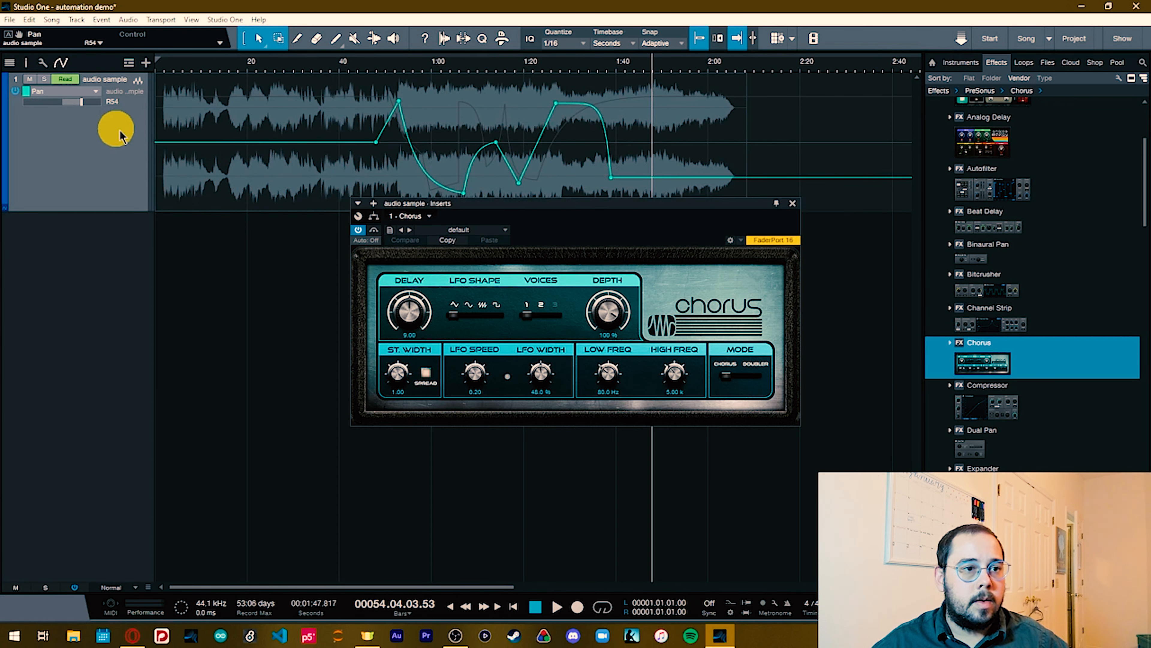
pyautogui.click(792, 205)
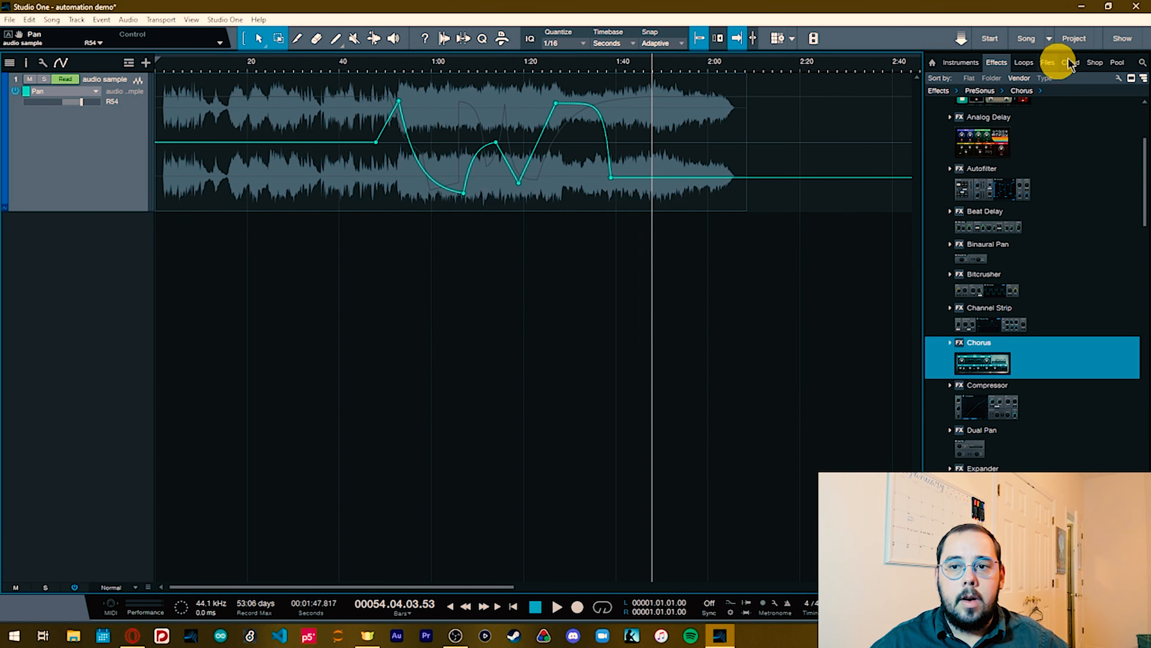
pyautogui.press('F5')
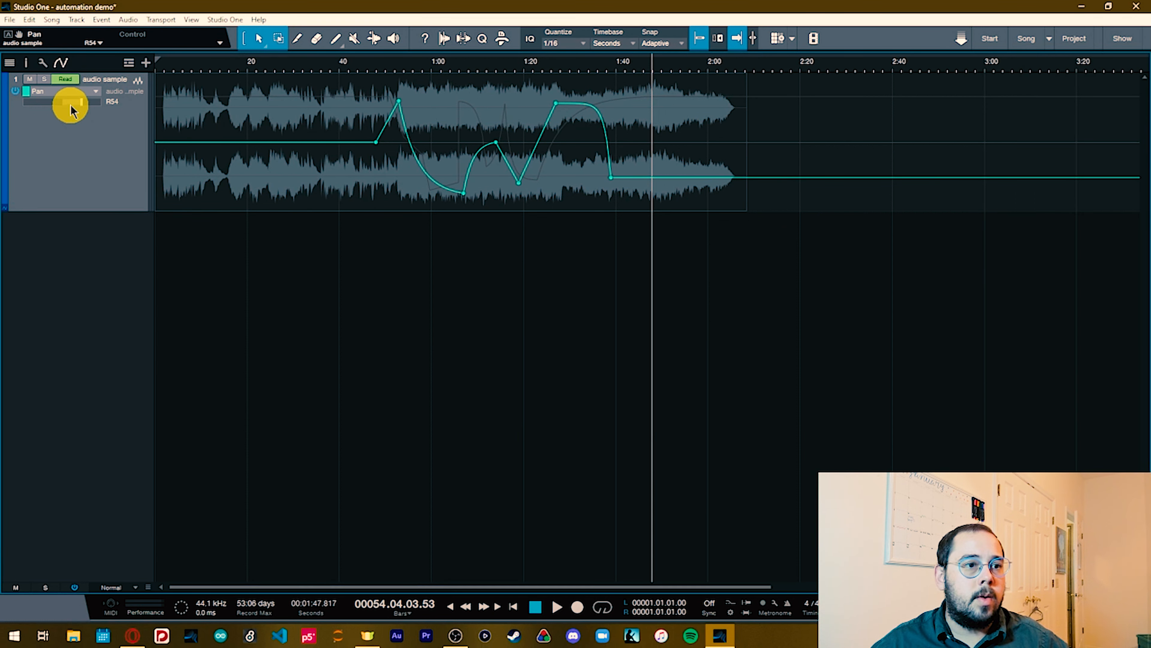
# - Look through the Chorus insert's automatable parameters and add Depth to the track's automation
pyautogui.click(73, 91)
pyautogui.click(94, 150)
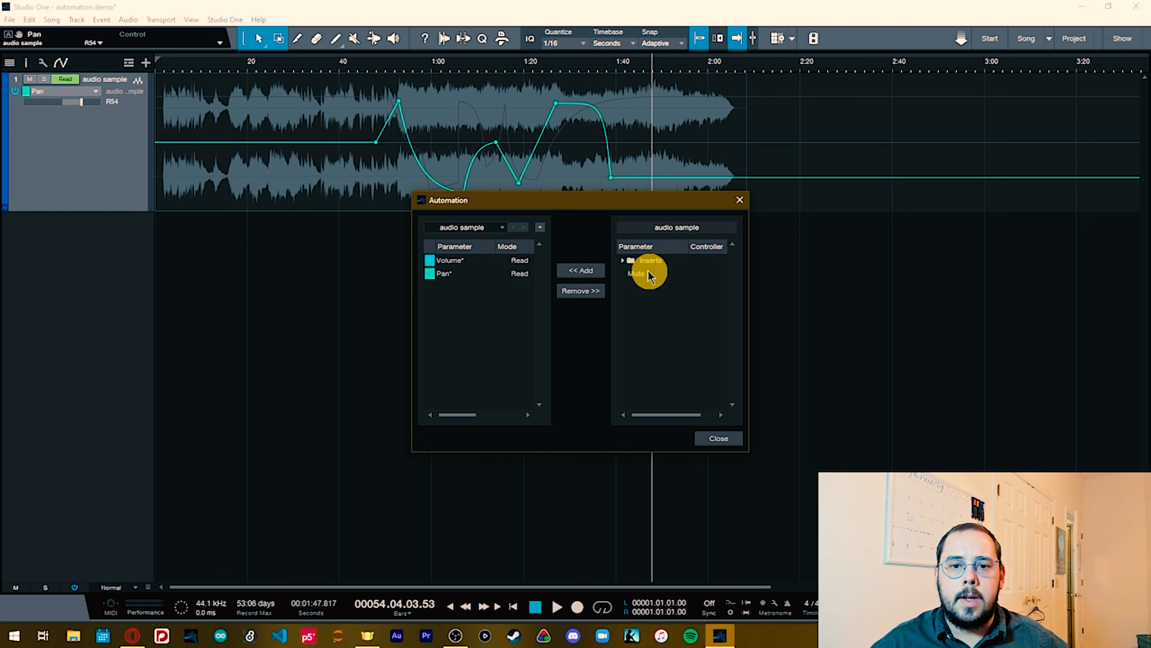
pyautogui.click(623, 261)
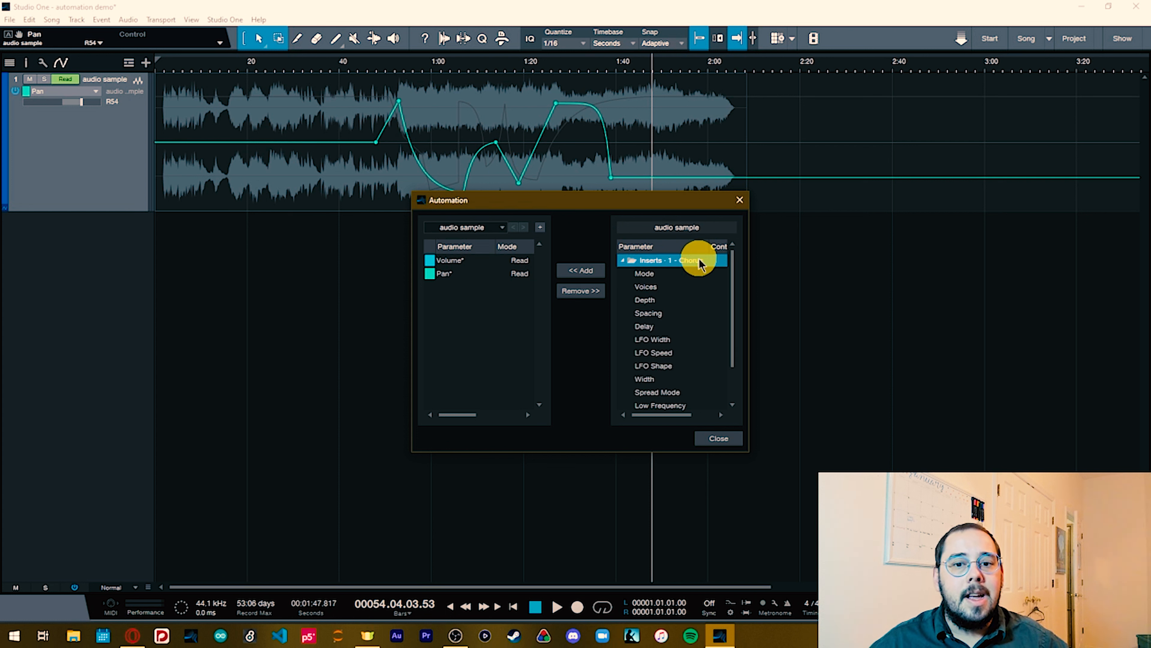
pyautogui.scroll(-3, 694, 328)
pyautogui.scroll(3, 679, 359)
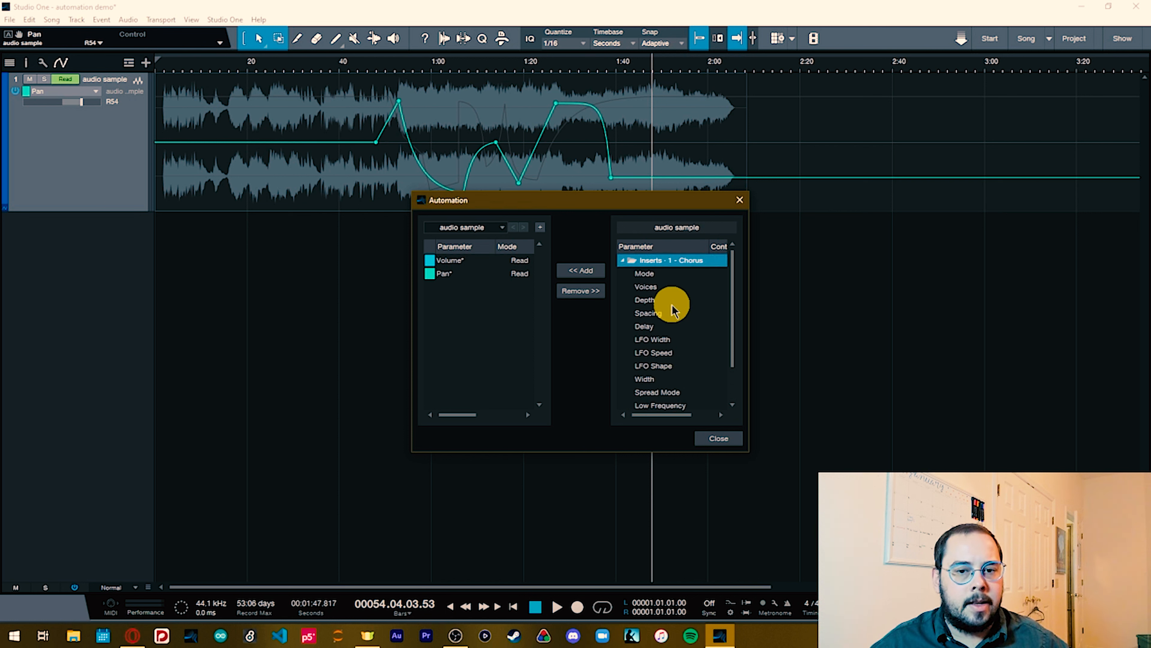
pyautogui.scroll(-3, 675, 318)
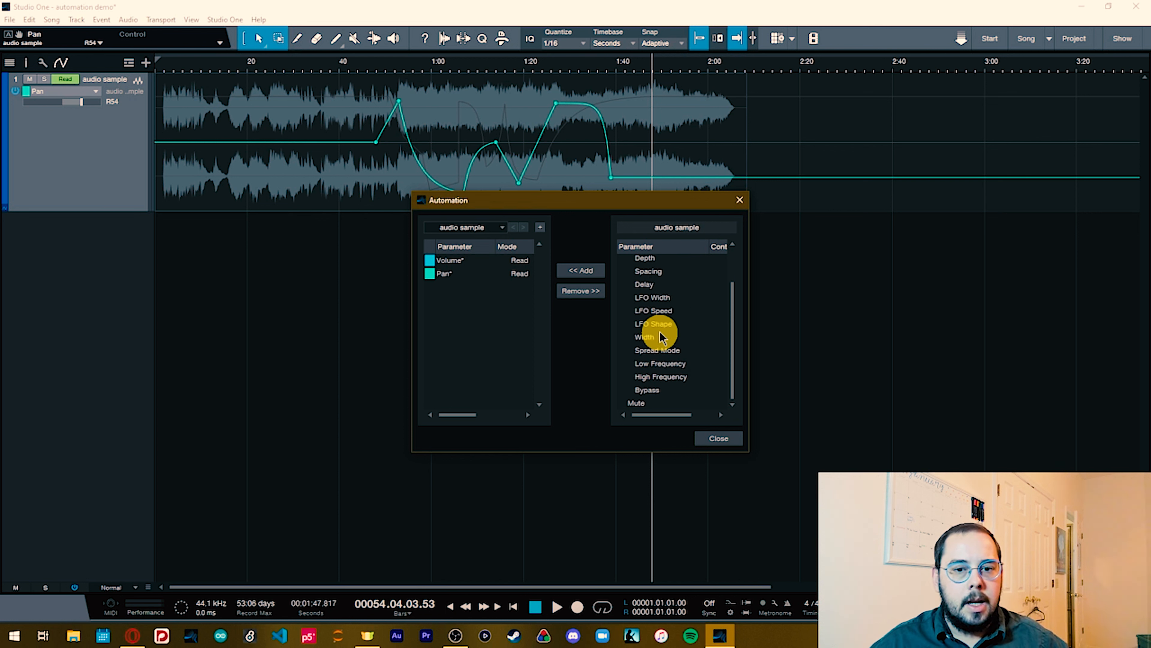
pyautogui.scroll(1, 687, 369)
pyautogui.scroll(2, 687, 369)
pyautogui.scroll(-3, 687, 370)
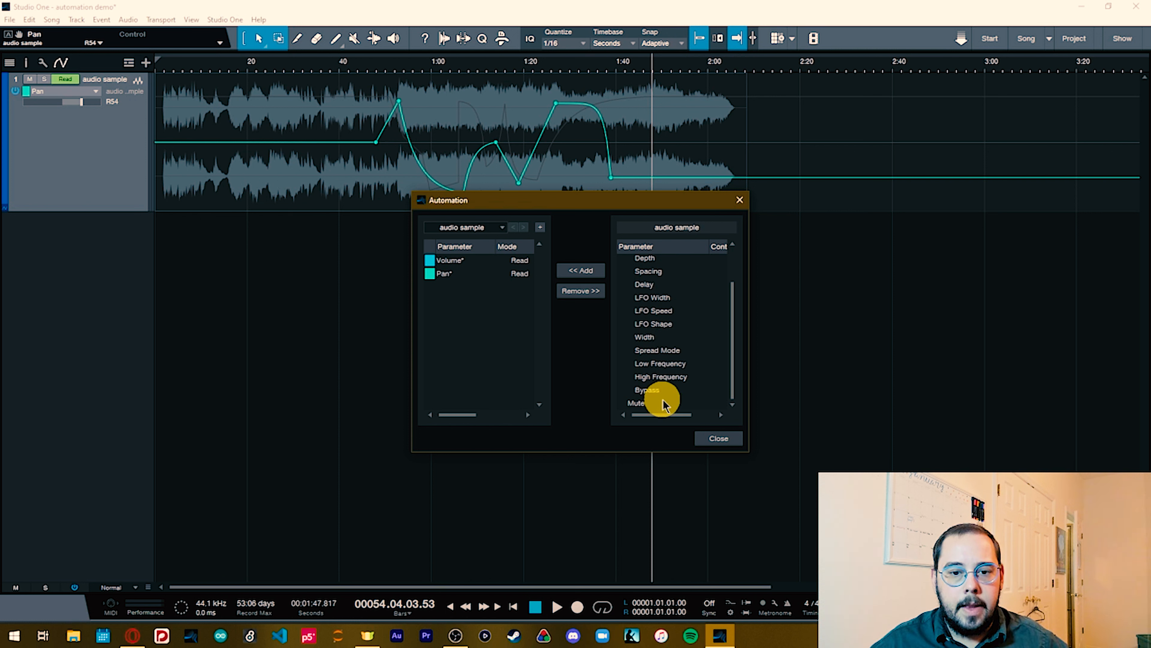
pyautogui.scroll(2, 665, 371)
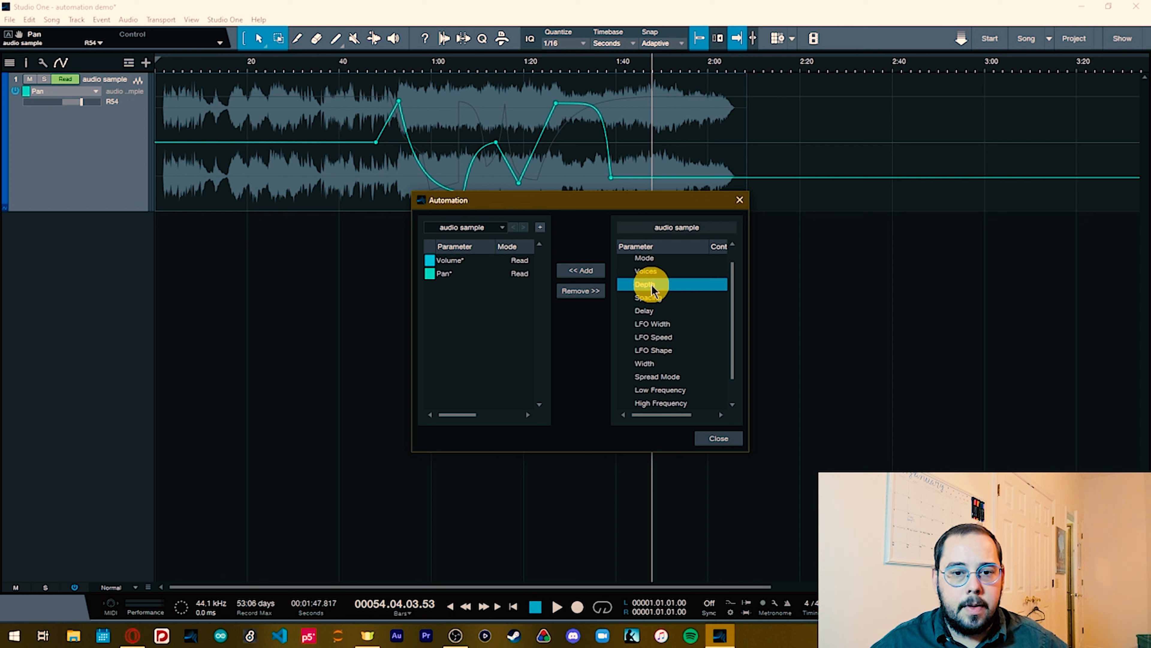
pyautogui.click(581, 270)
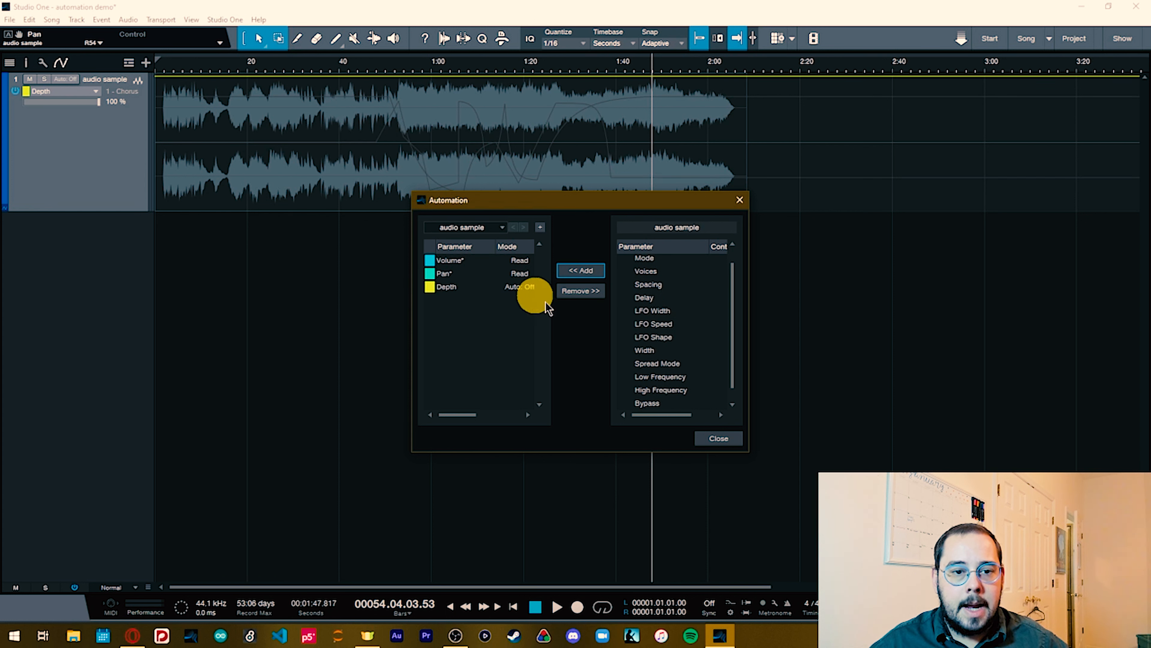
# - Add the Chorus Bypass parameter to the track's automation and close the Automation dialog
pyautogui.scroll(-1, 694, 363)
pyautogui.click(652, 390)
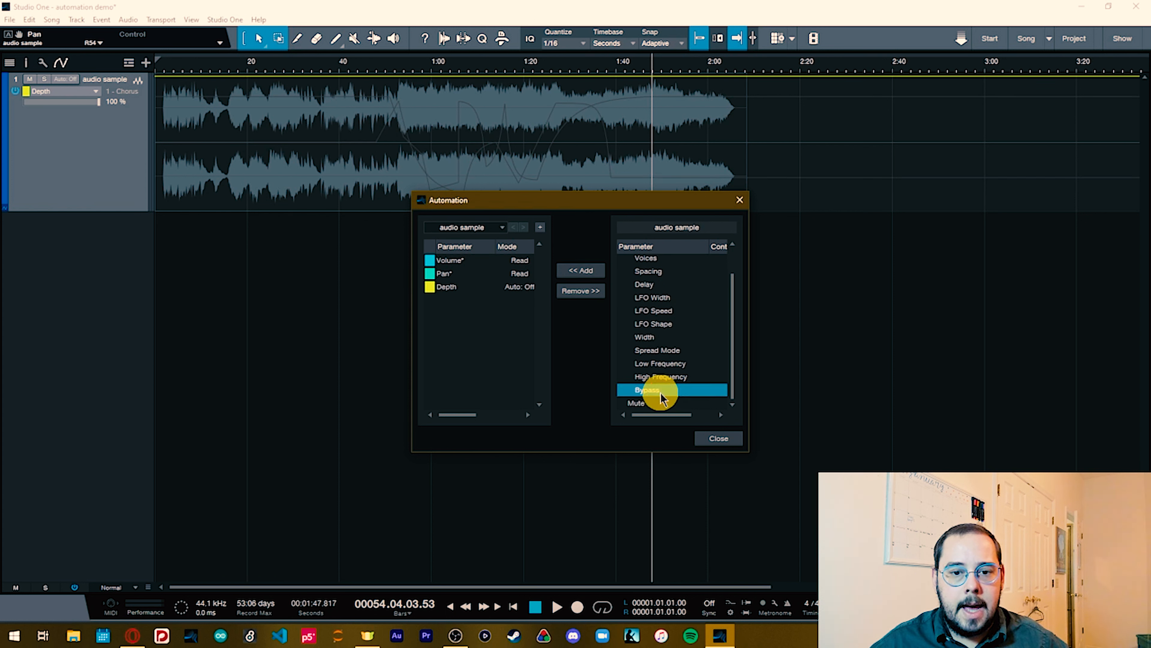
pyautogui.click(588, 275)
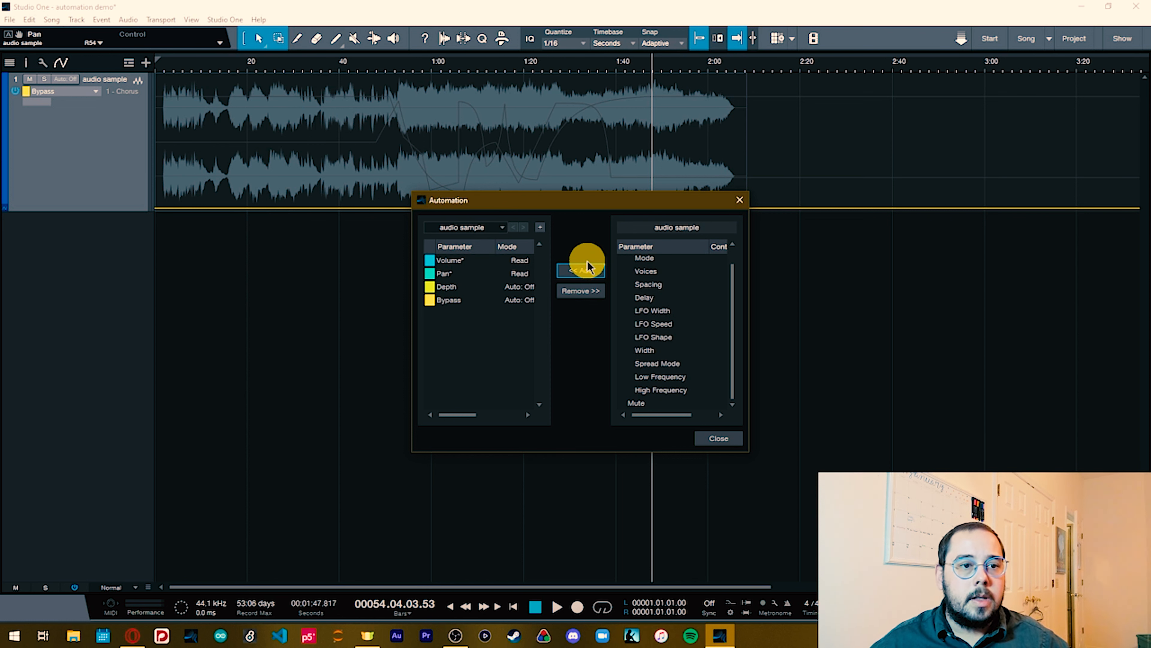
pyautogui.click(713, 439)
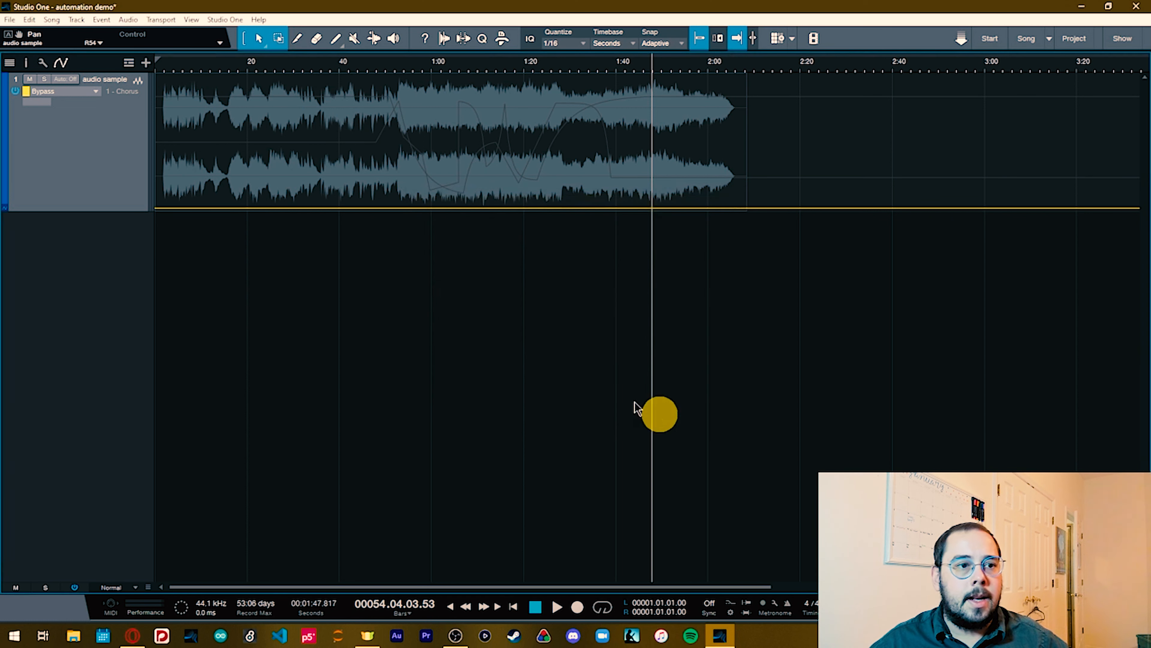
# - Display the Chorus Depth envelope and add points at 100% at about 0:10, 0:23 and 0:50
pyautogui.click(69, 96)
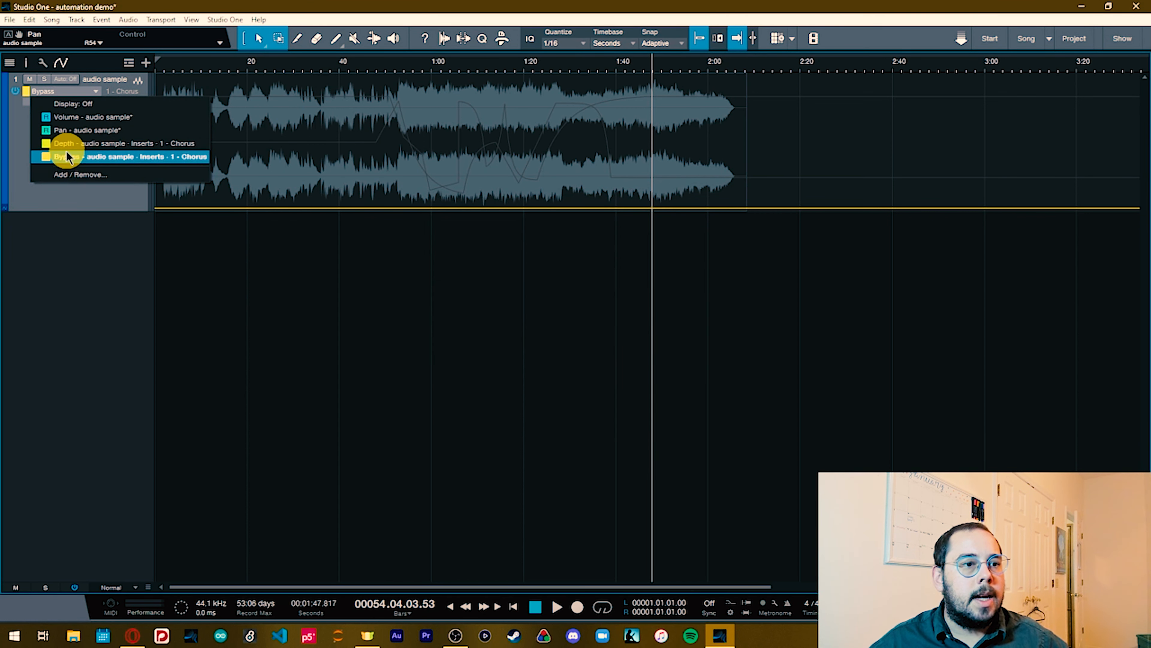
pyautogui.click(72, 144)
pyautogui.click(202, 76)
pyautogui.click(260, 76)
pyautogui.click(385, 77)
# - Shape the Depth envelope with a low near 0:27, rising points near 0:33 and 0:44, and a curved fall to about 47% at 0:54
pyautogui.moveTo(261, 80); pyautogui.dragTo(279, 208)
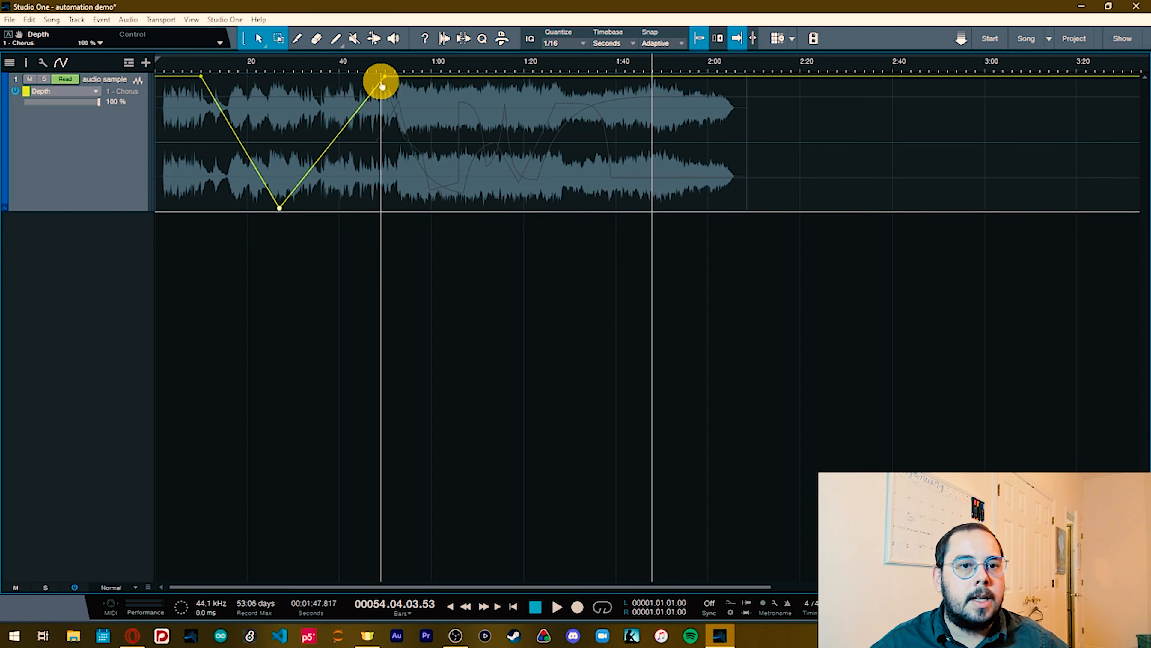
pyautogui.moveTo(388, 77); pyautogui.dragTo(404, 154)
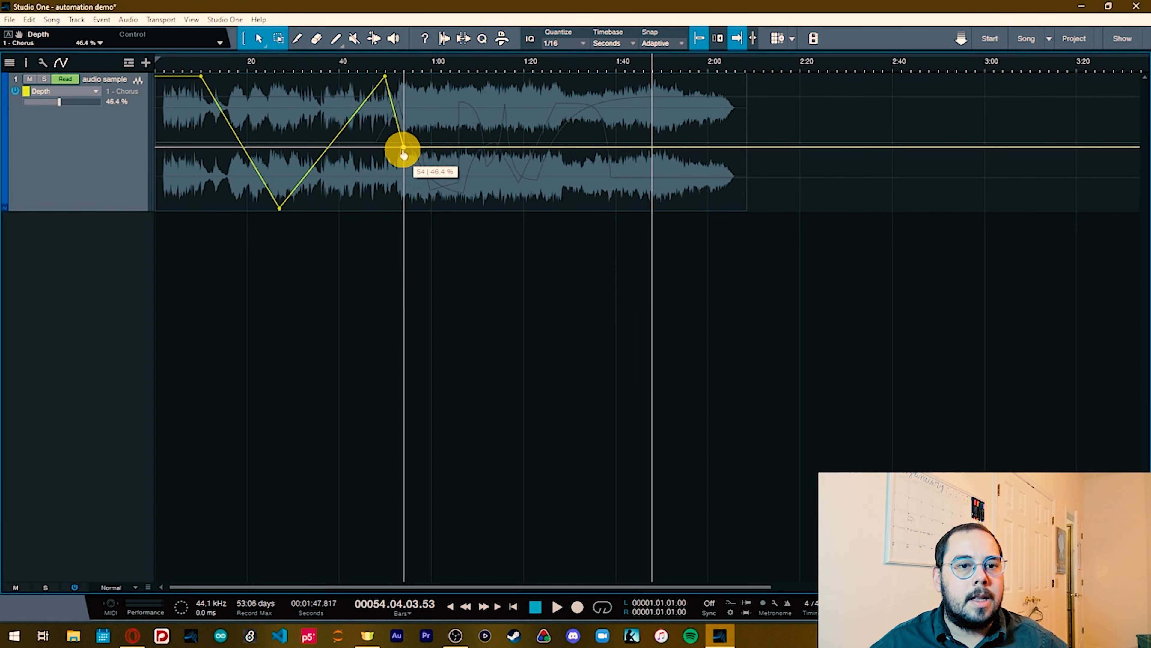
pyautogui.moveTo(385, 78); pyautogui.dragTo(307, 137)
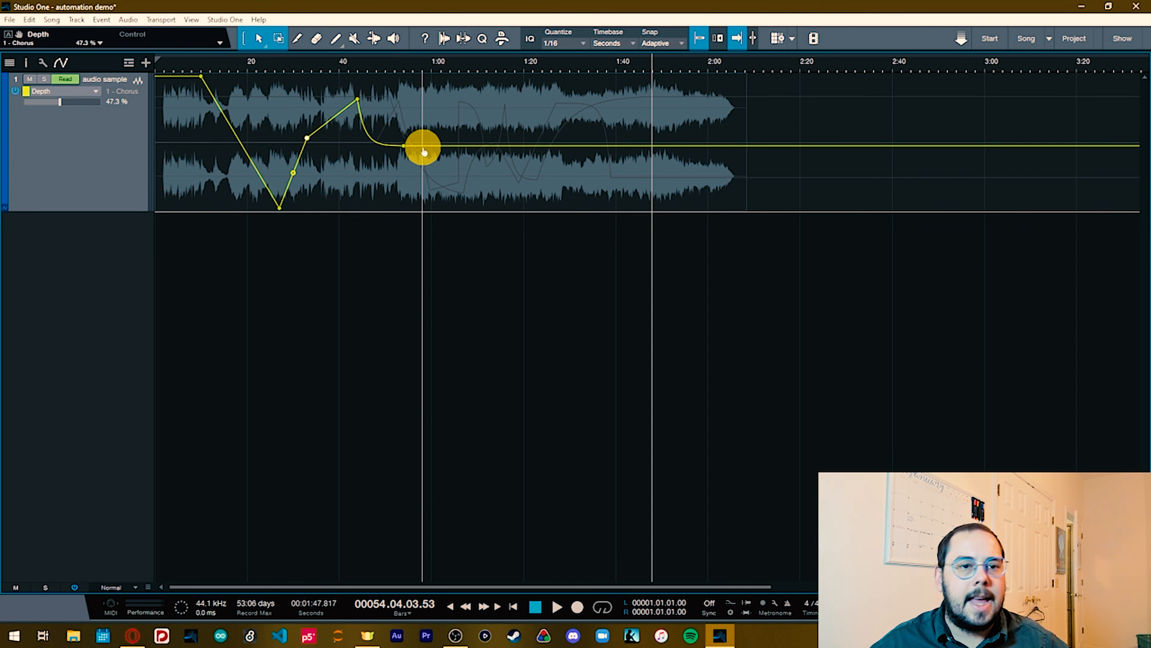
# - Display the Chorus Bypass envelope, switch bypass on between about 0:53 and 1:28, and play the song from the start
pyautogui.click(85, 91)
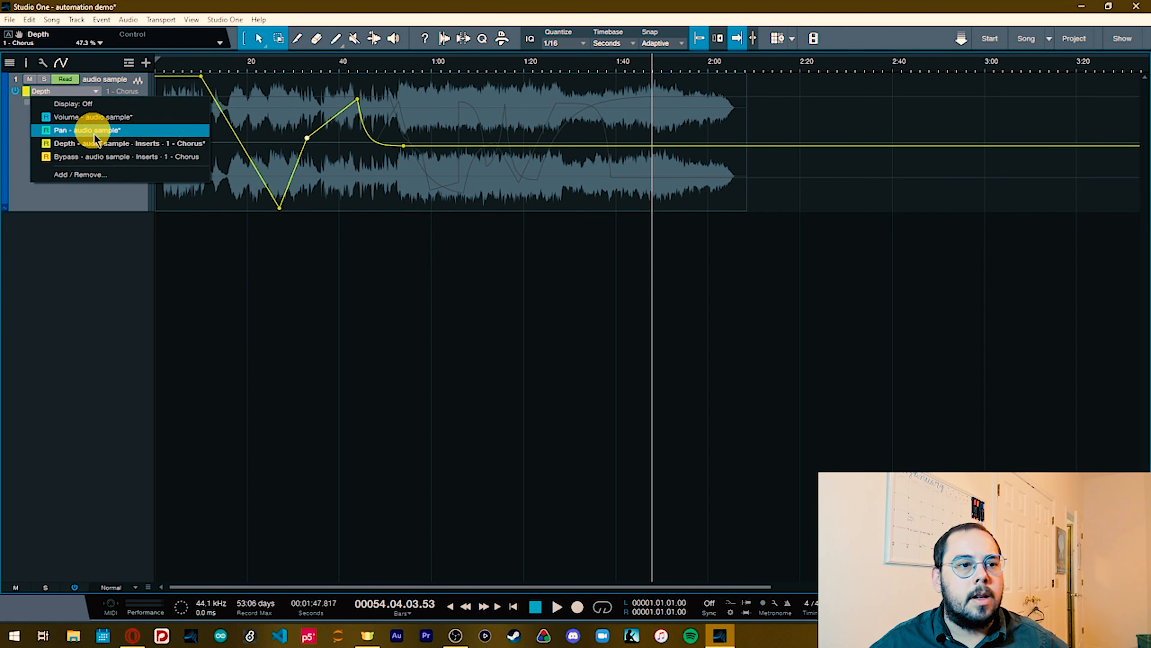
pyautogui.click(109, 157)
pyautogui.click(283, 207)
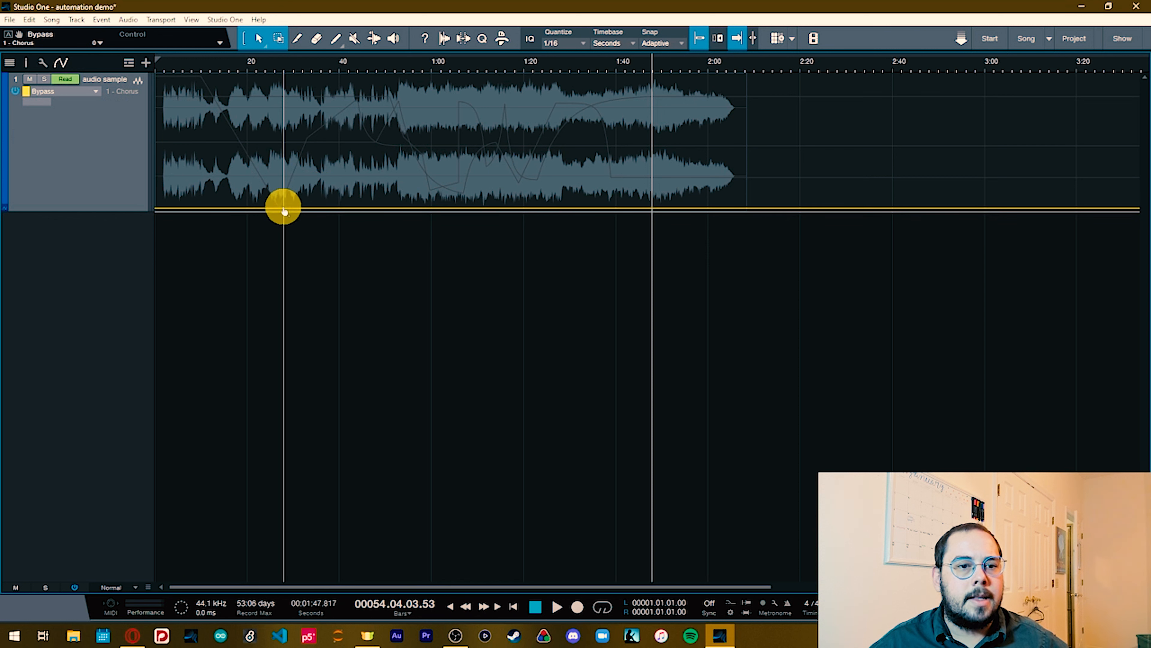
pyautogui.moveTo(676, 211); pyautogui.dragTo(704, 114)
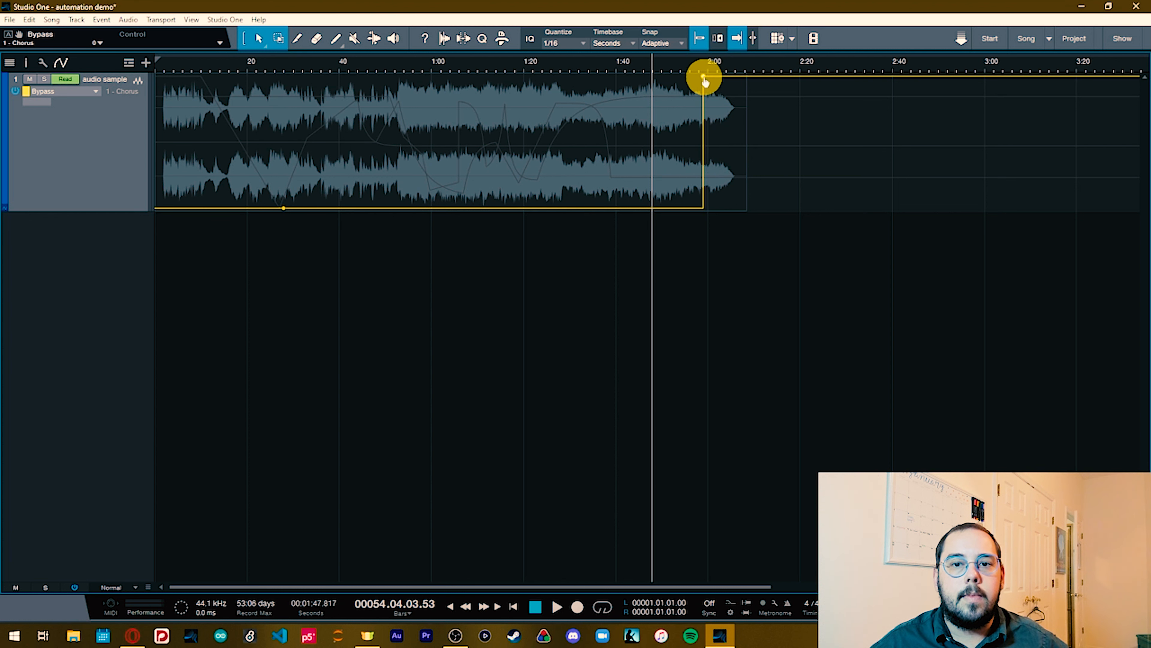
pyautogui.moveTo(704, 81); pyautogui.dragTo(399, 103)
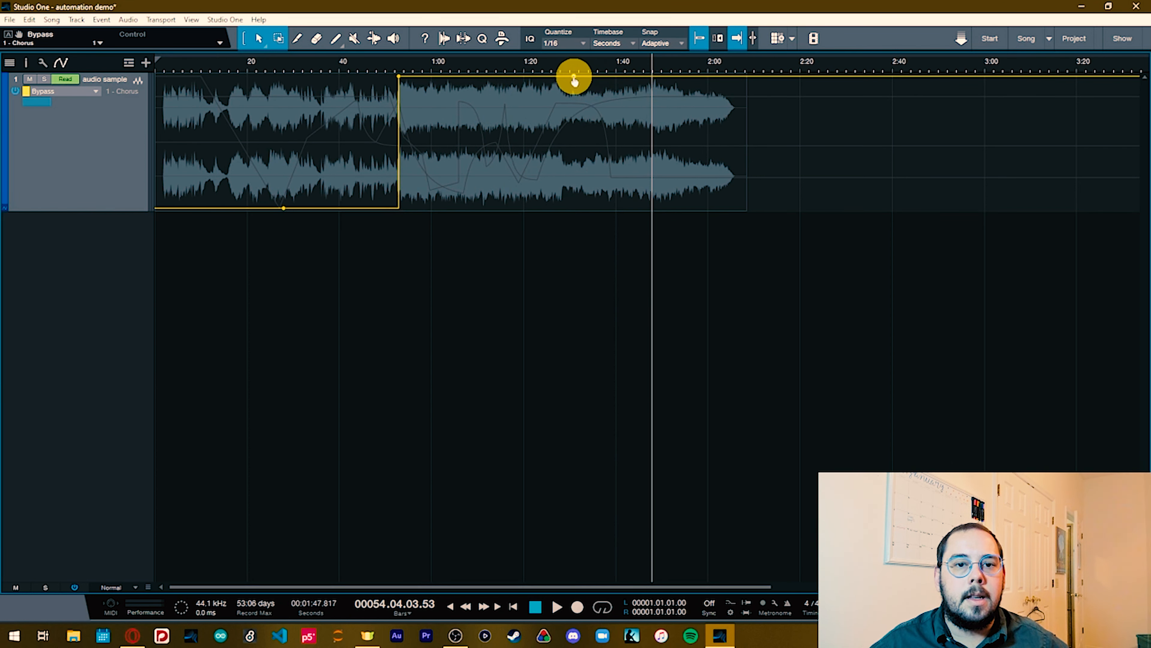
pyautogui.moveTo(562, 81); pyautogui.dragTo(562, 176)
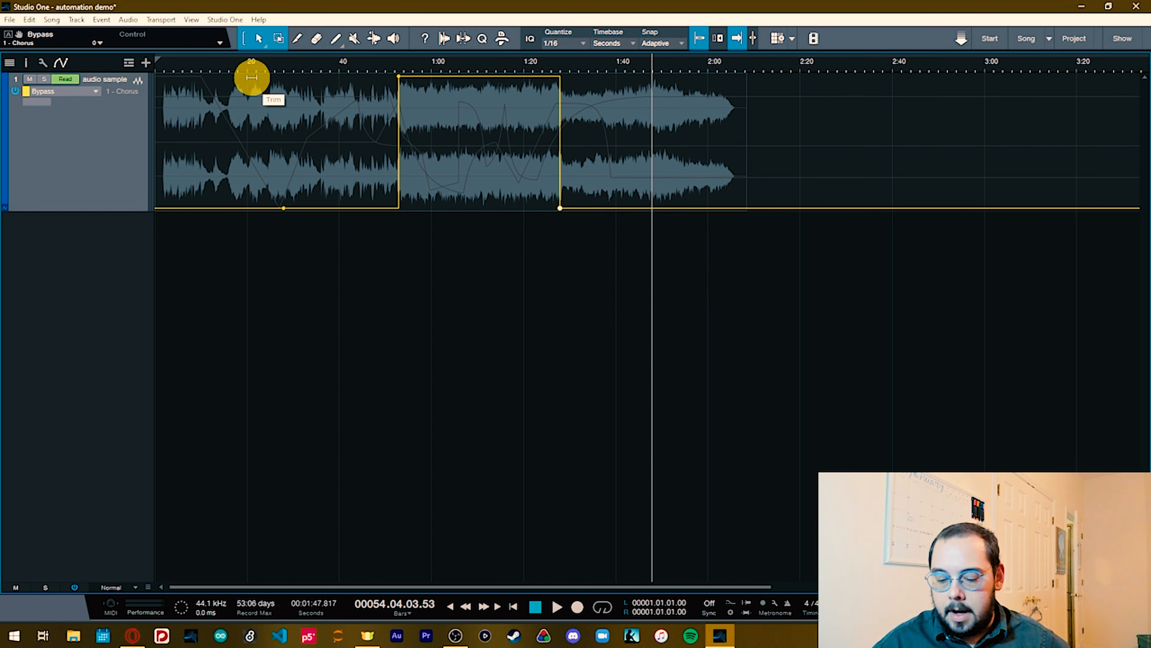
pyautogui.press('Home')
pyautogui.press('space')
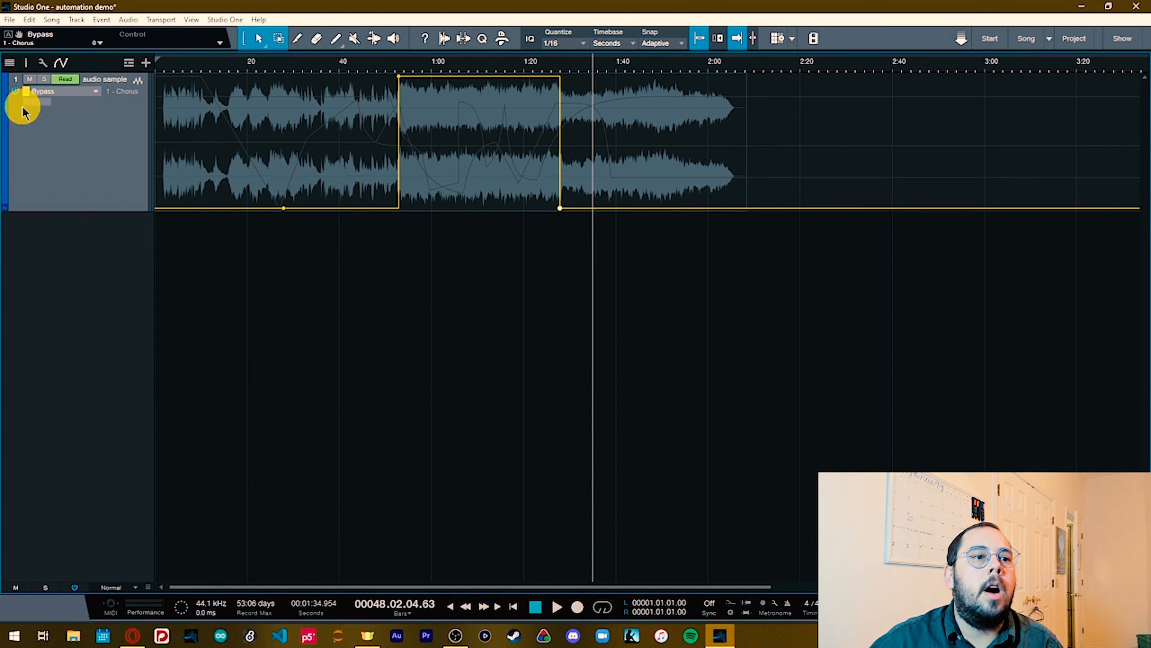
# - Display the track's Pan envelope, play the song briefly from just before 1:00, and stop playback
pyautogui.click(97, 92)
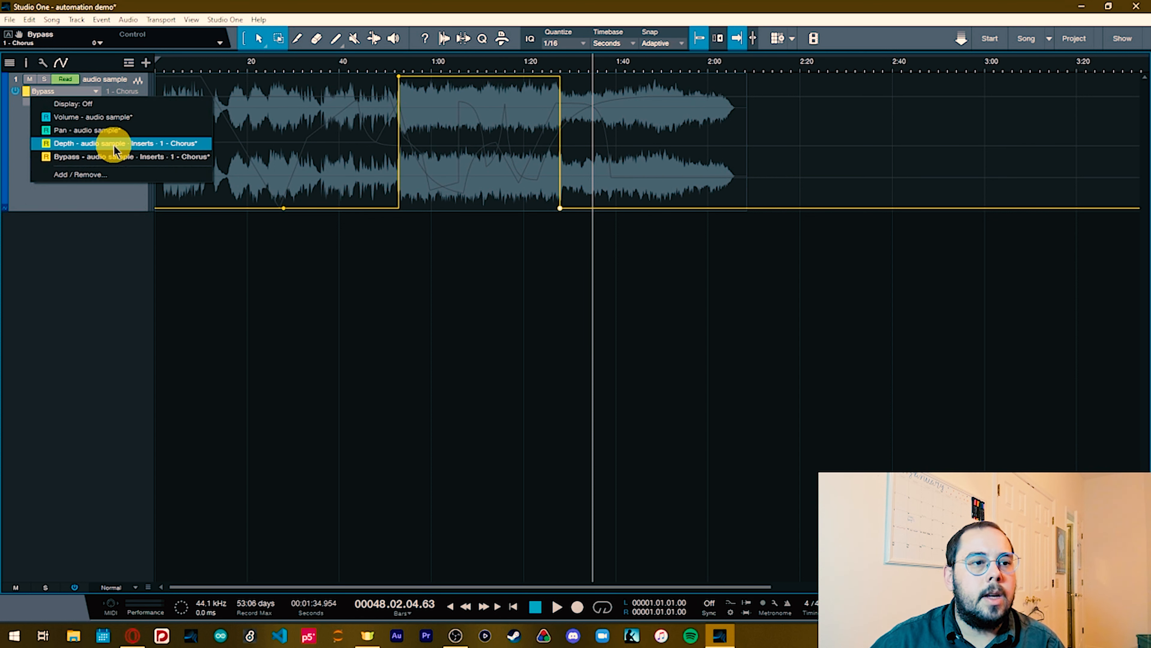
pyautogui.click(111, 131)
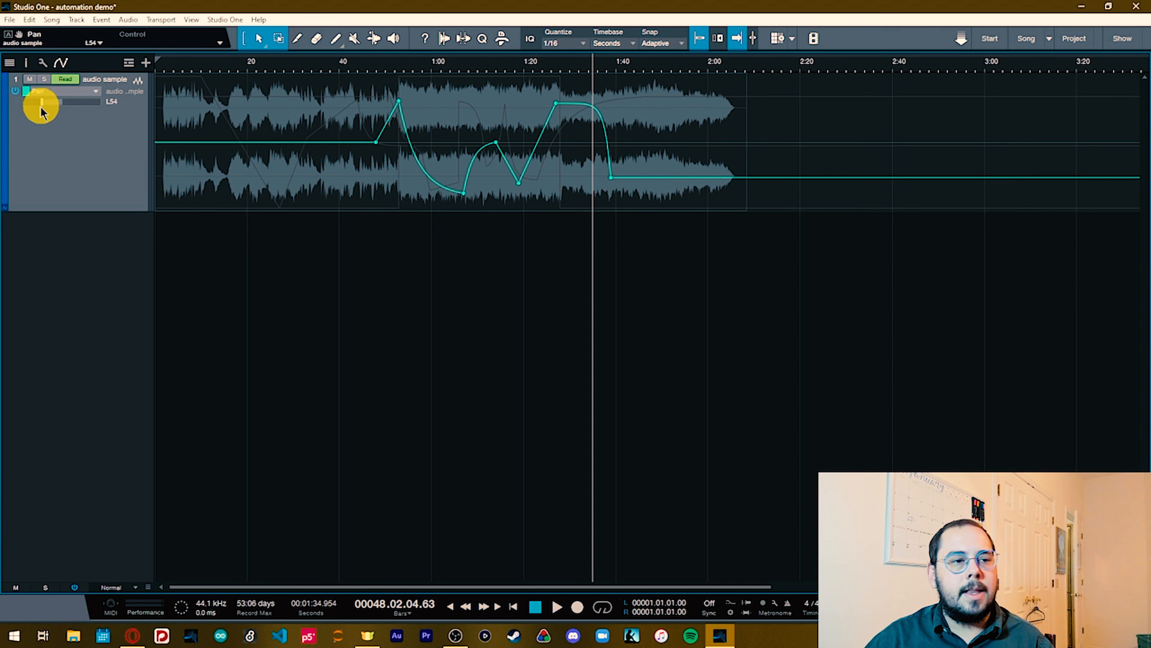
pyautogui.click(416, 68)
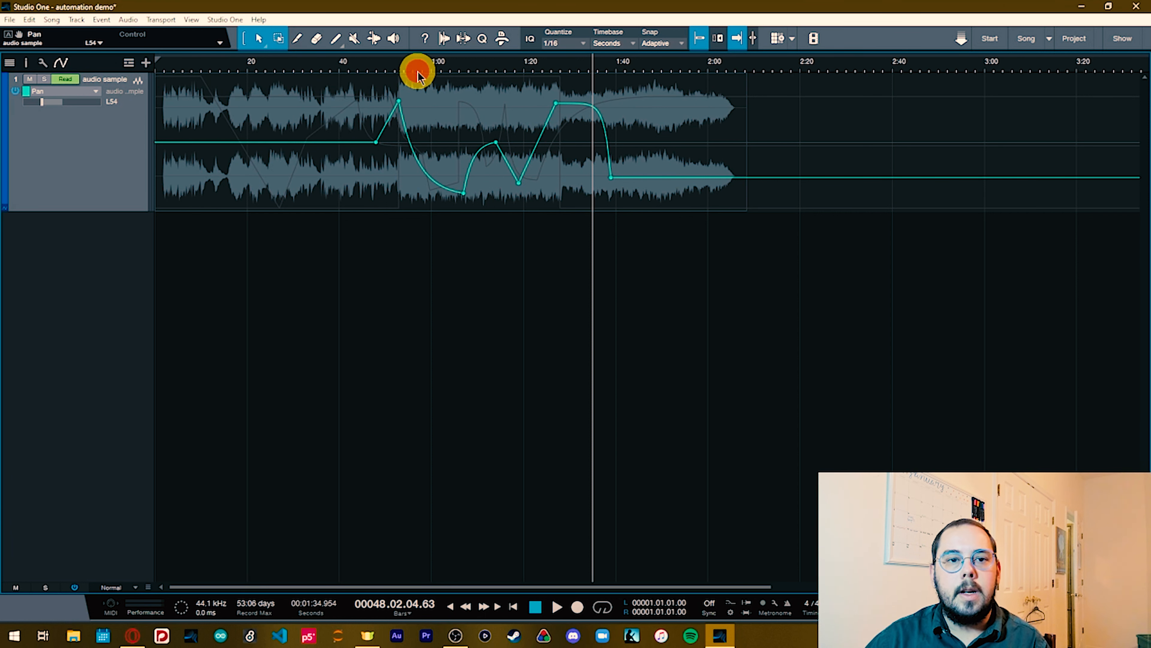
pyautogui.press('space')
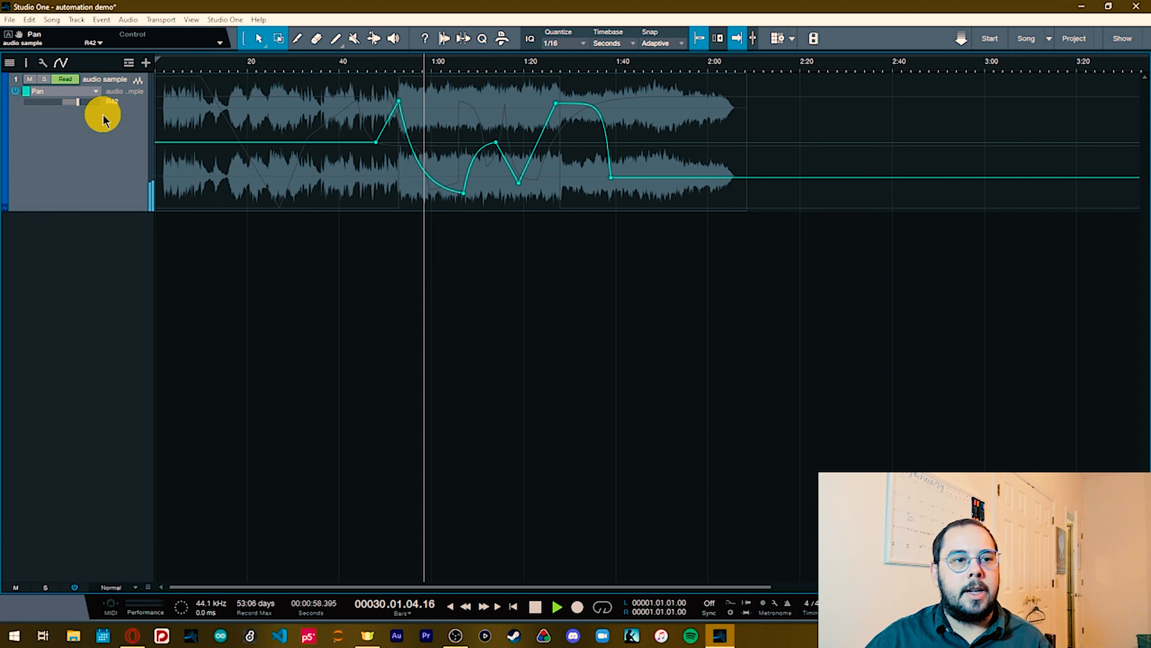
pyautogui.press('space')
# - Play from 0:50 with the Pan automation switched off, switch it back on during playback, and stop
pyautogui.click(386, 68)
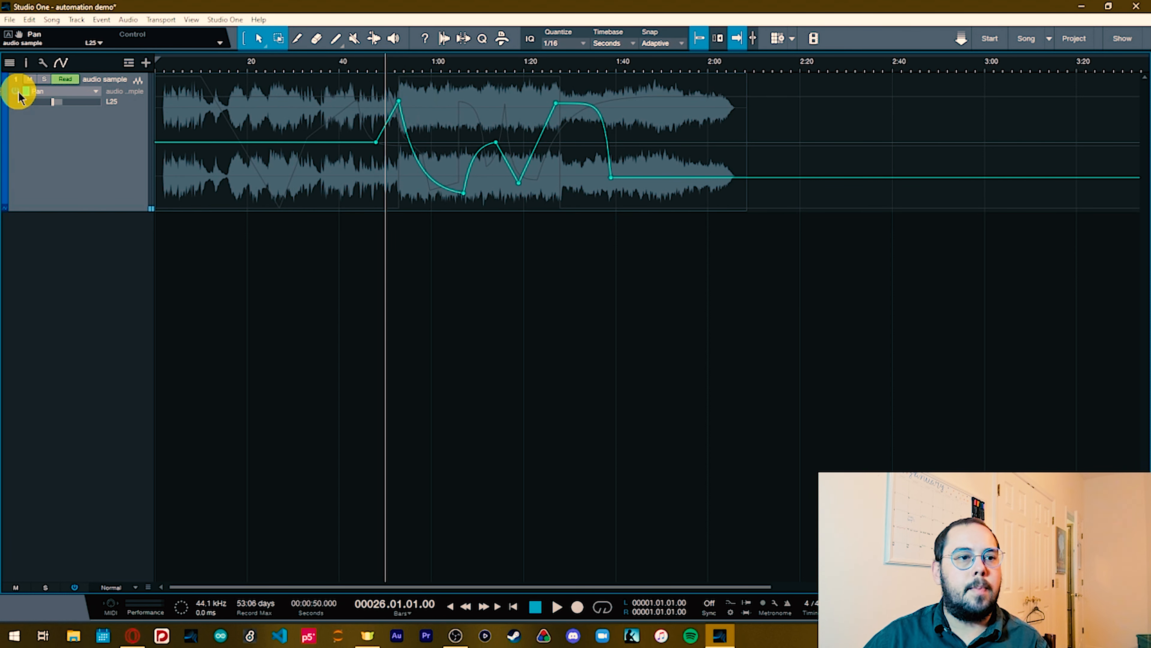
pyautogui.click(401, 111)
pyautogui.press('space')
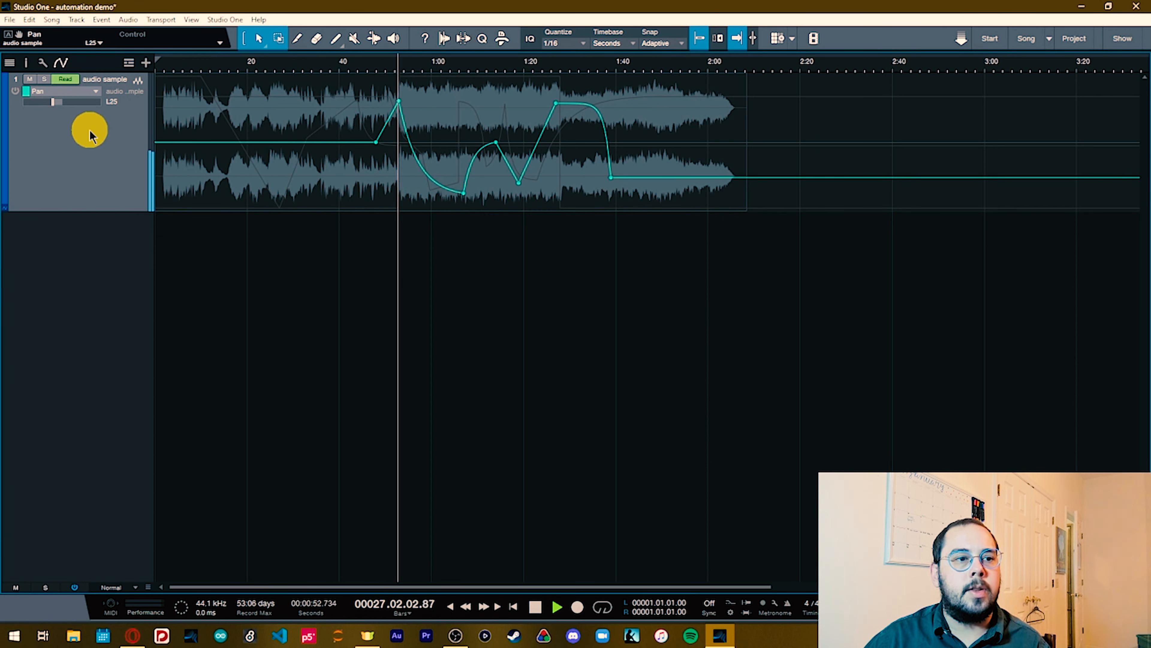
pyautogui.click(15, 92)
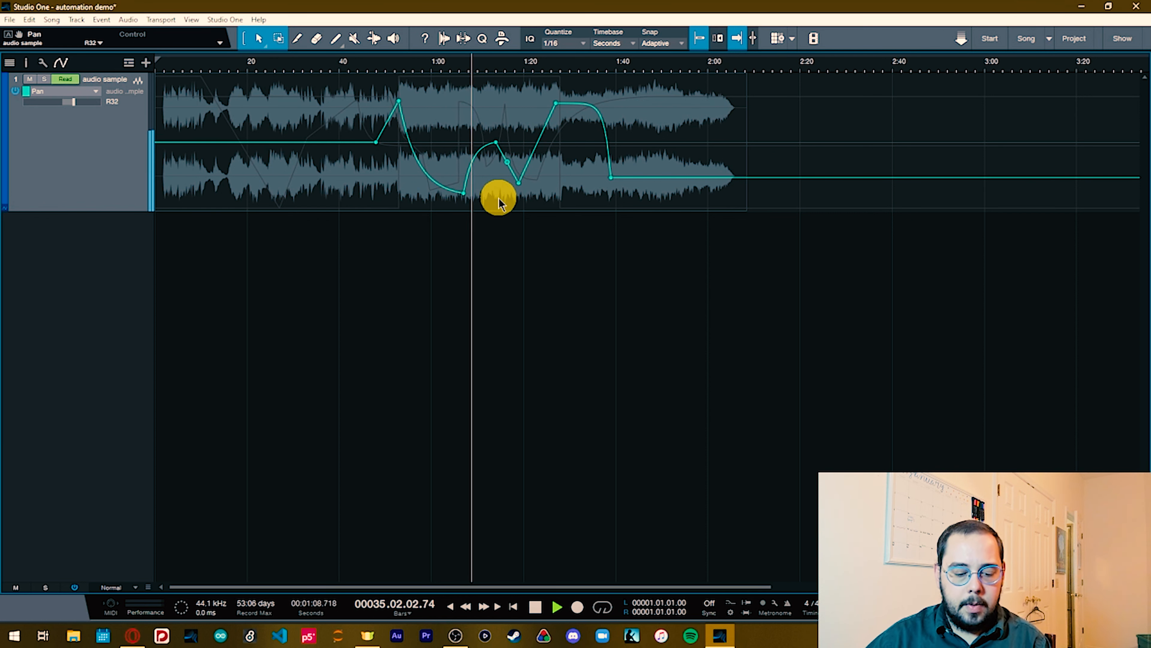
pyautogui.press('space')
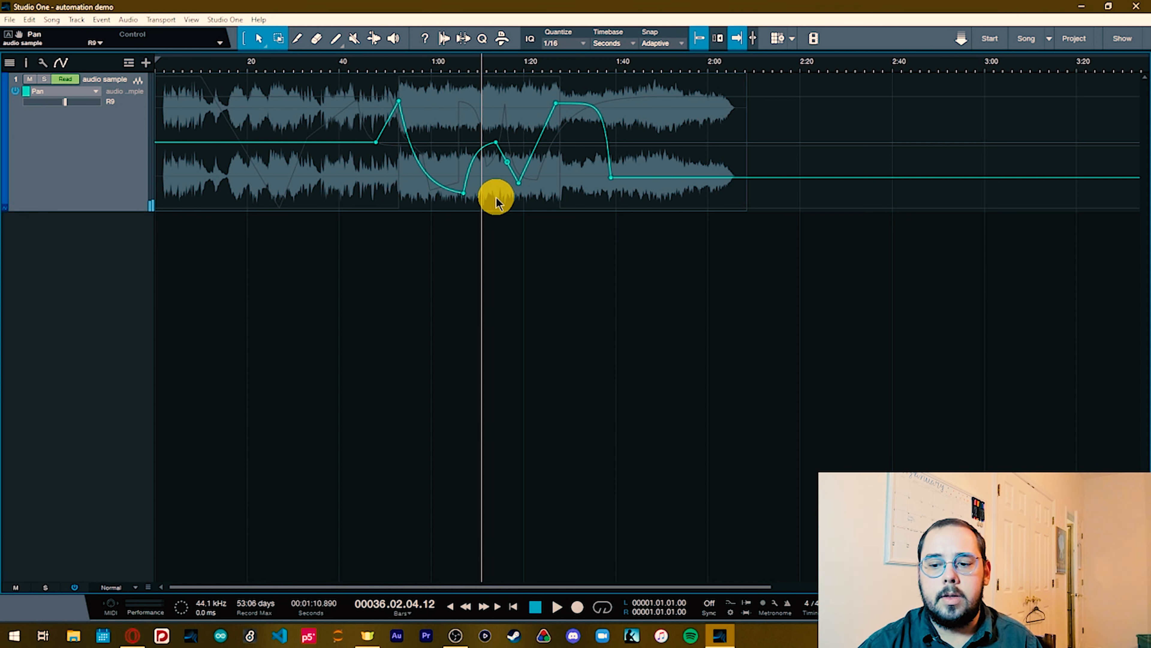